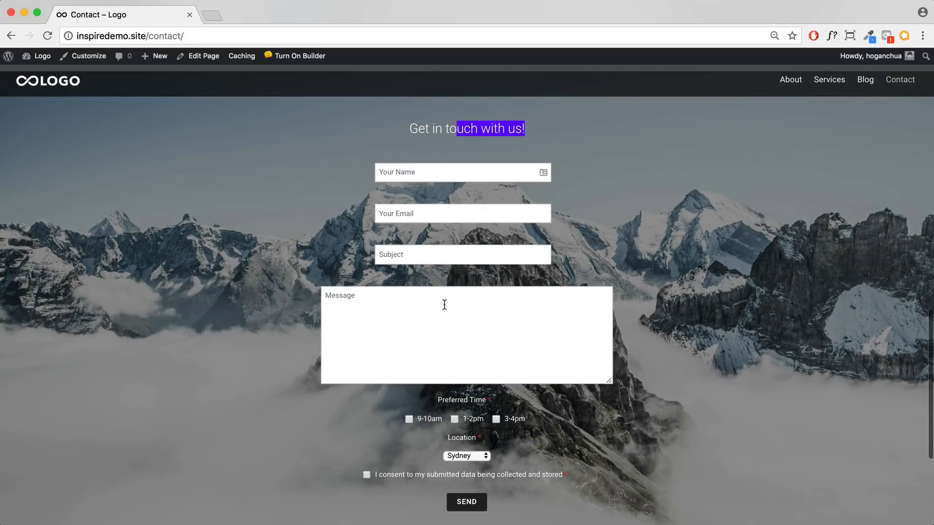
Step: Click into the form's Message field and scroll down the Contact page to the form module
{"action": "left_click", "coordinate": [444, 305]}
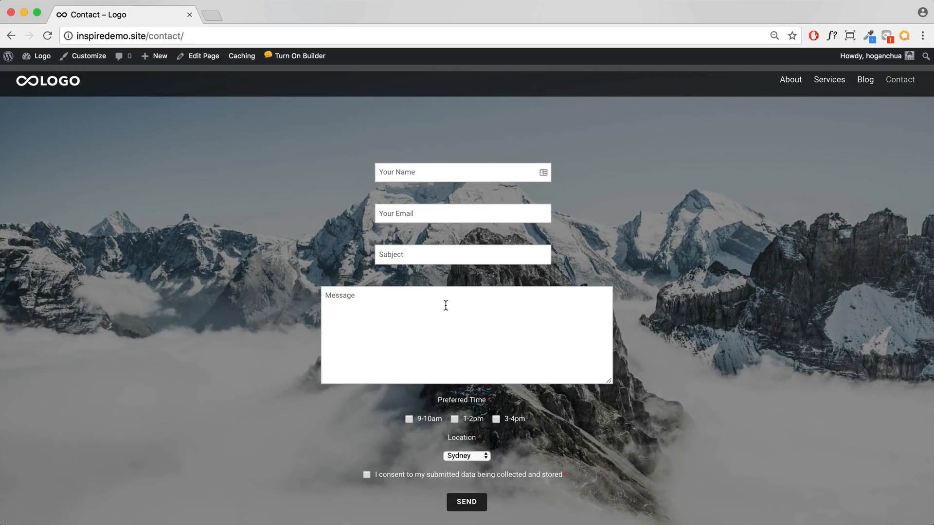
{"action": "scroll", "coordinate": [447, 312], "scroll_direction": "down", "scroll_amount": 2}
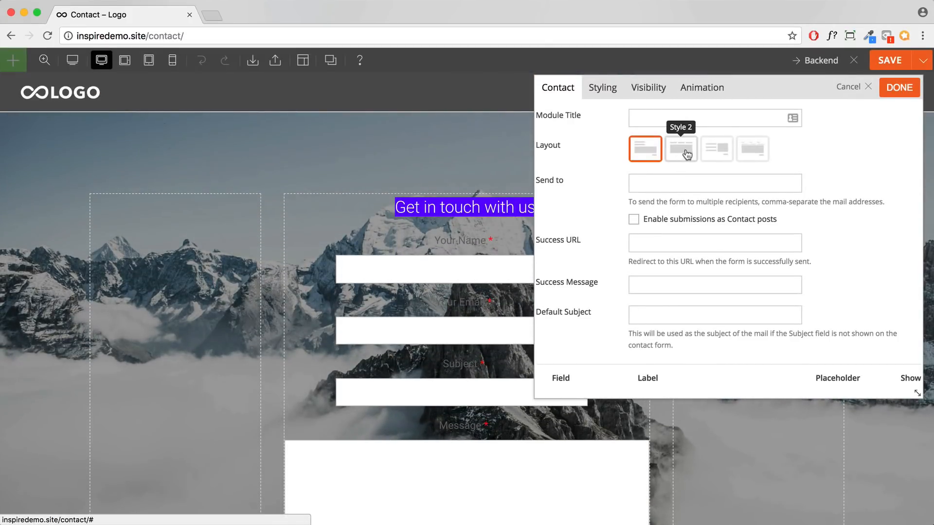
Step: Preview the form in the Style 2, Style 3 and Animated Label layouts, then minimize the browser
{"action": "left_click", "coordinate": [687, 155]}
{"action": "left_click", "coordinate": [716, 150]}
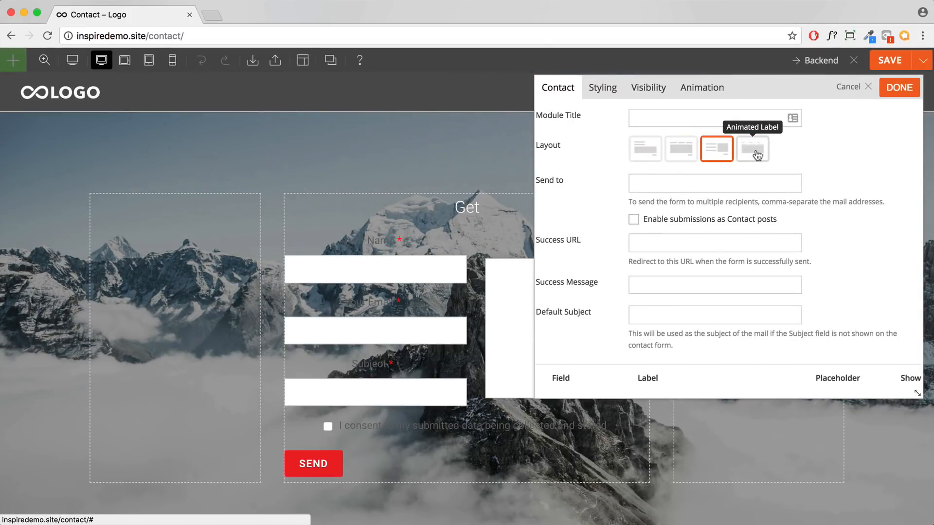
{"action": "left_click", "coordinate": [752, 150]}
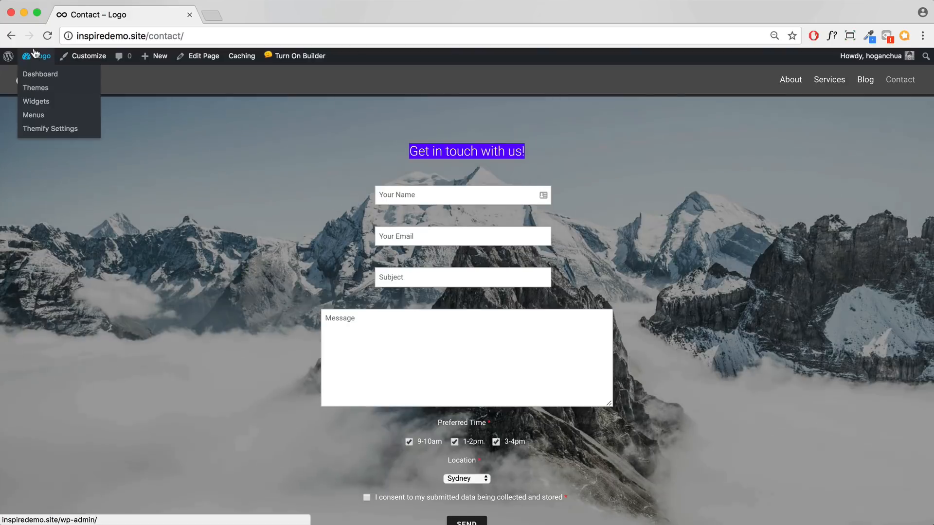
{"action": "left_click", "coordinate": [24, 12]}
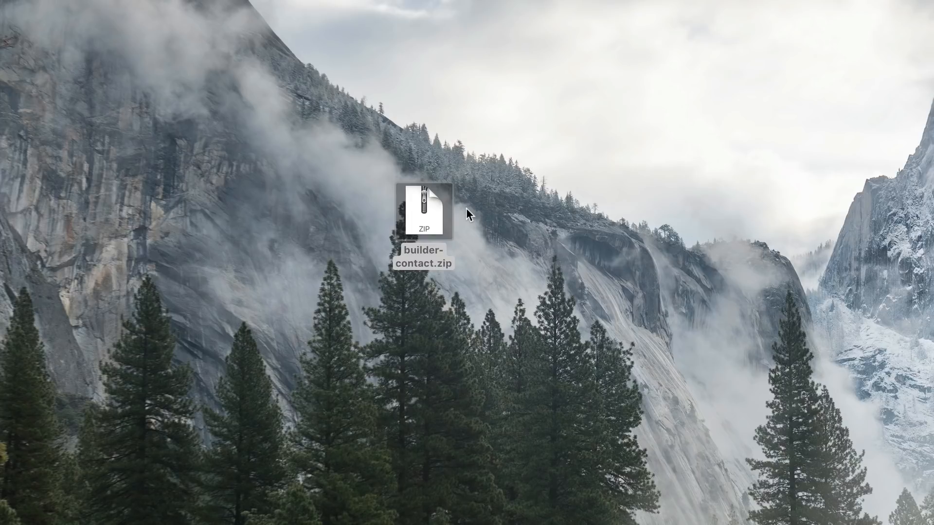
{"action": "right_click", "coordinate": [428, 219]}
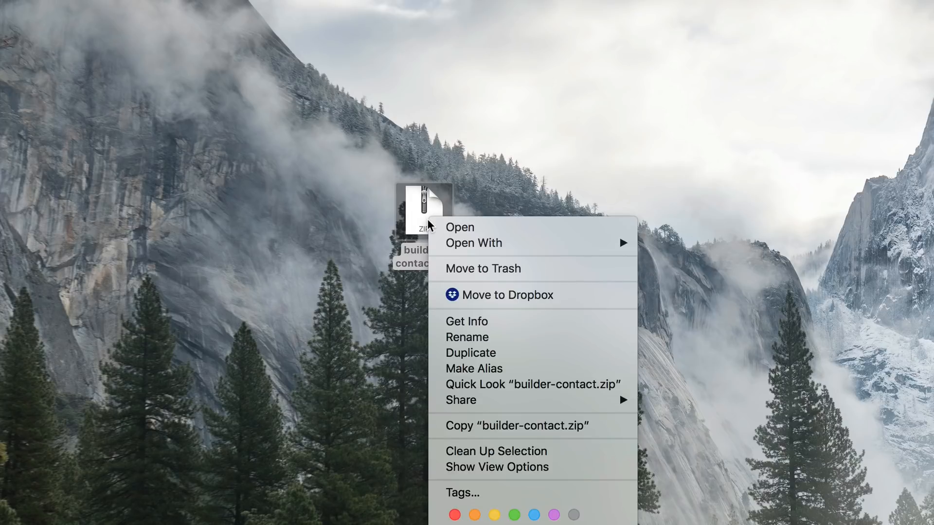
{"action": "left_click", "coordinate": [747, 352]}
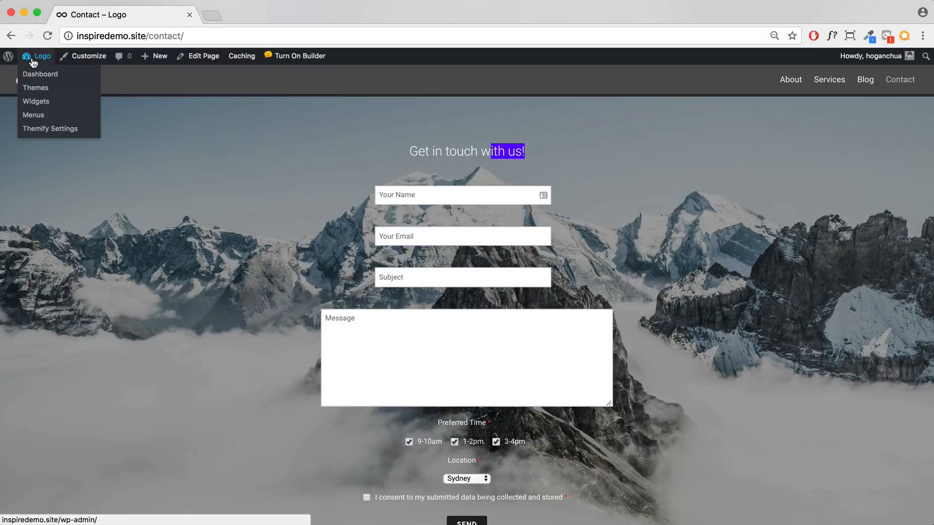
Step: Choose builder-contact.zip from the Desktop under Plugins > Add New > Upload Plugin
{"action": "left_click", "coordinate": [38, 74]}
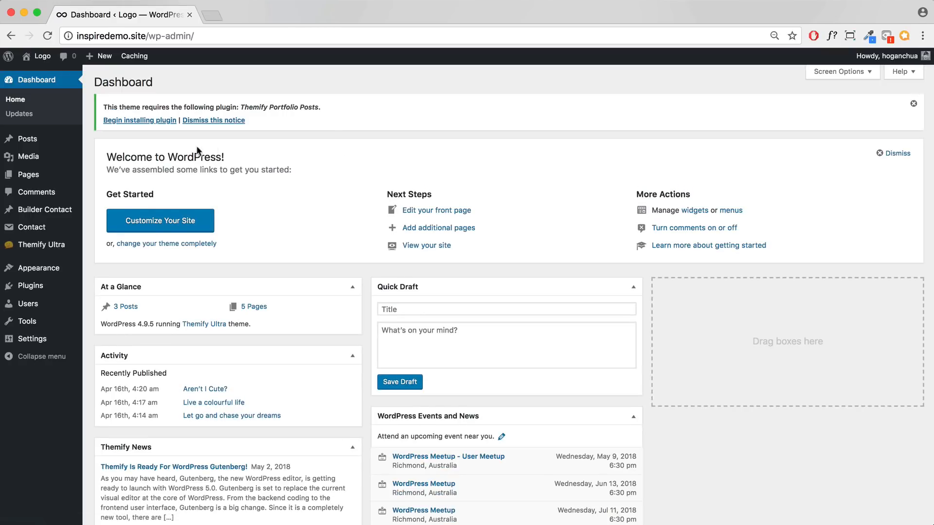
{"action": "mouse_move", "coordinate": [30, 290]}
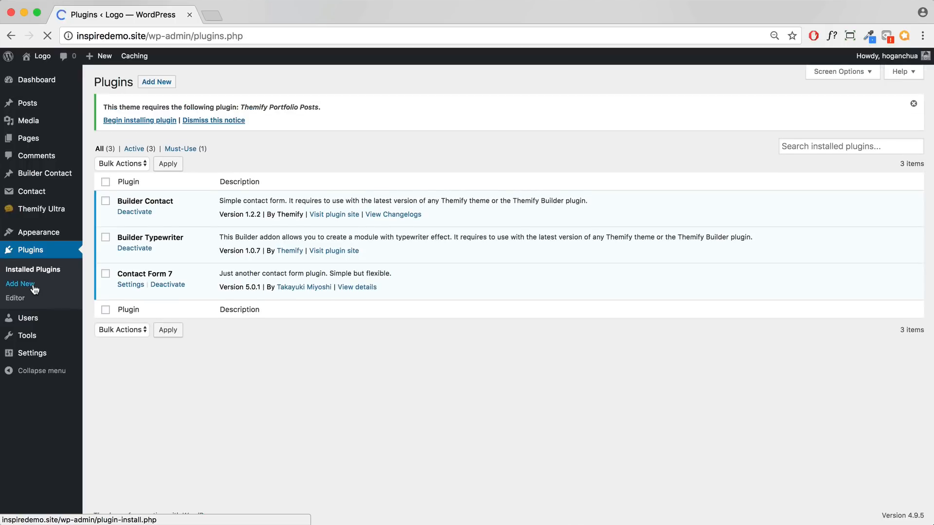
{"action": "left_click", "coordinate": [156, 81]}
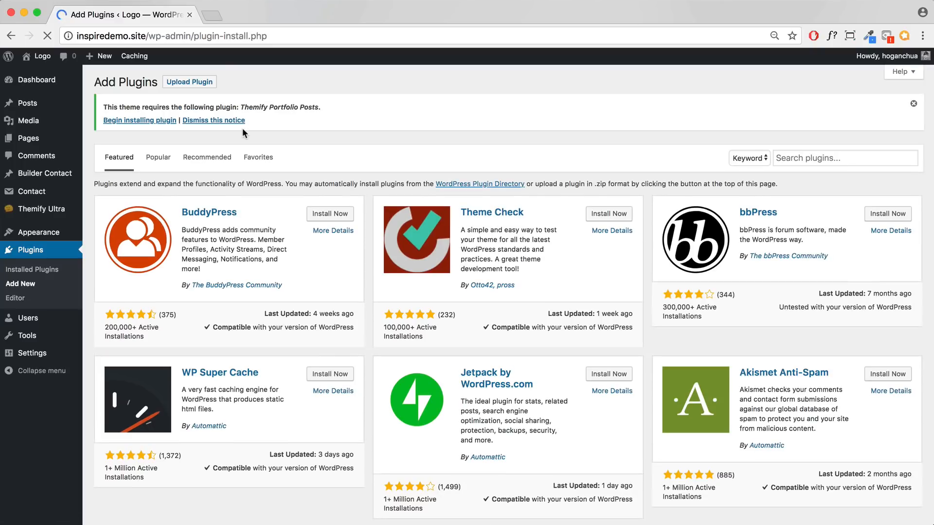
{"action": "left_click", "coordinate": [200, 83]}
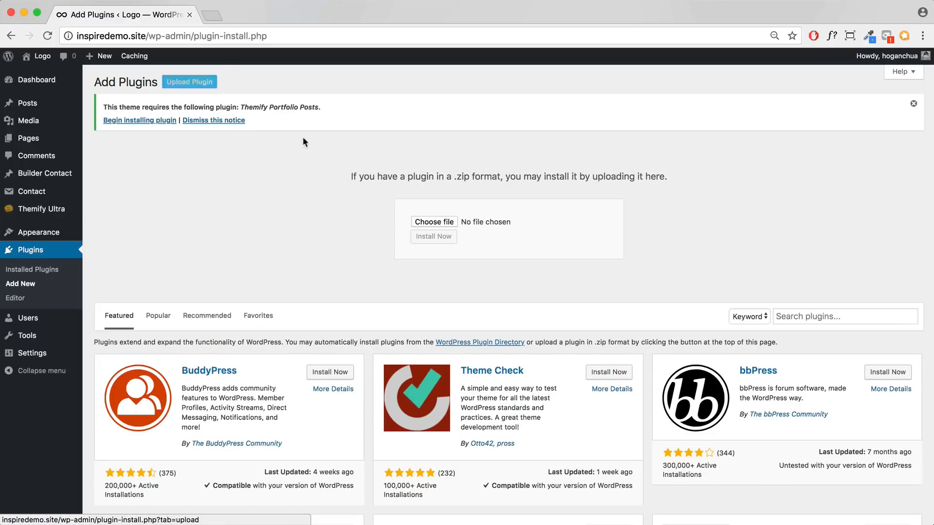
{"action": "left_click", "coordinate": [433, 223]}
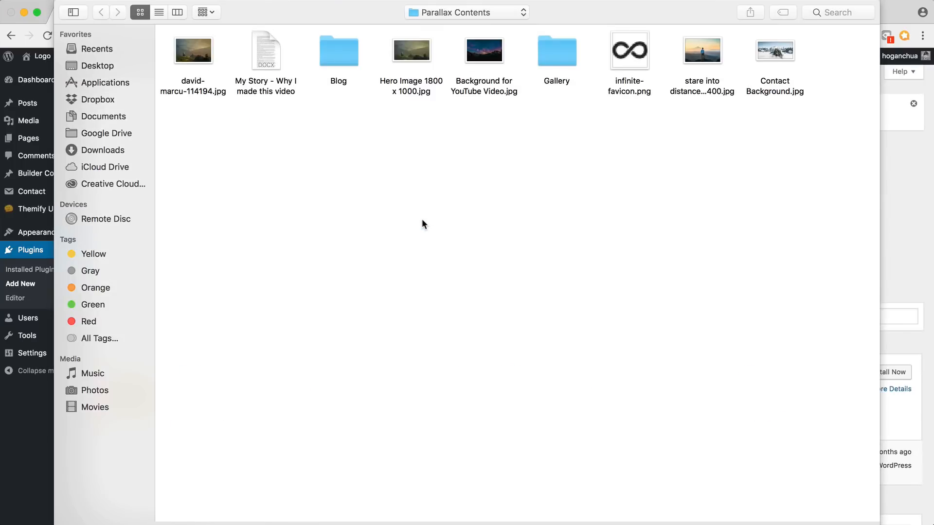
{"action": "left_click", "coordinate": [93, 66]}
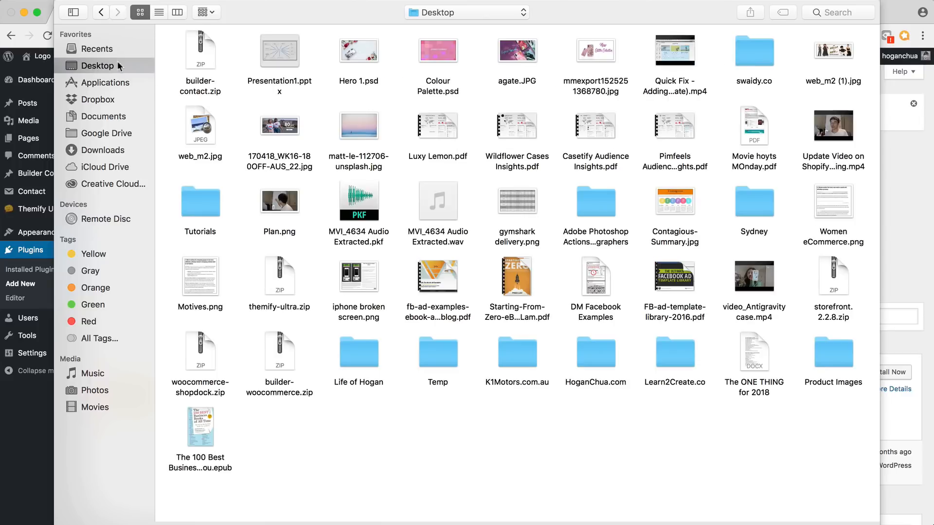
{"action": "left_click", "coordinate": [193, 61]}
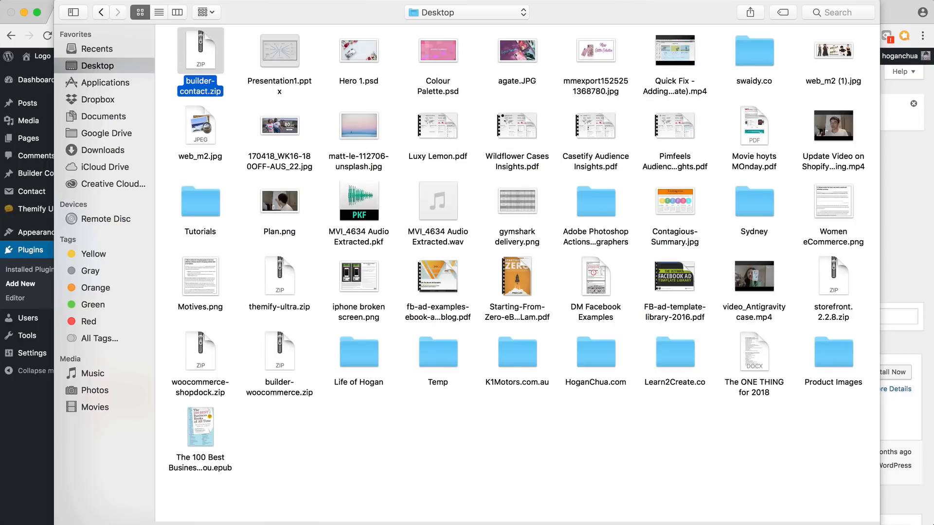
{"action": "key", "text": "Return"}
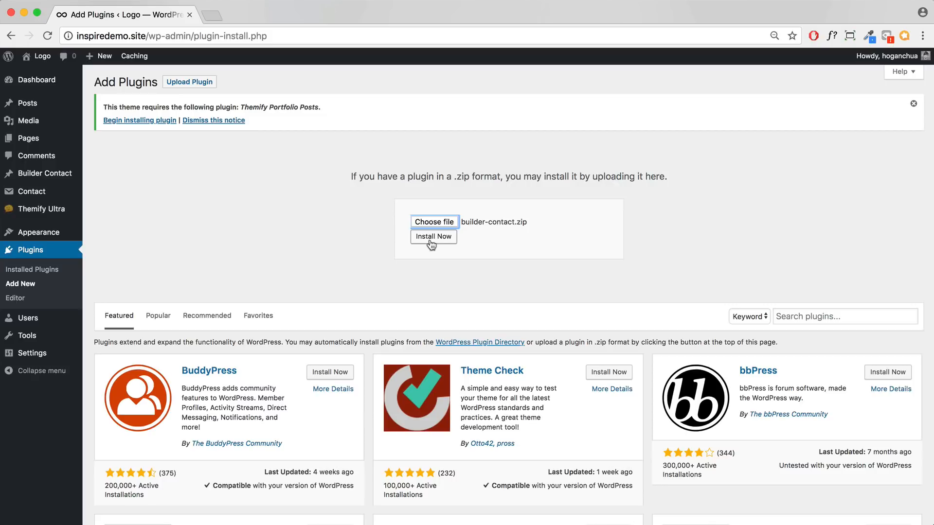
Step: Go to the site's front page with Visit Site
{"action": "mouse_move", "coordinate": [50, 179]}
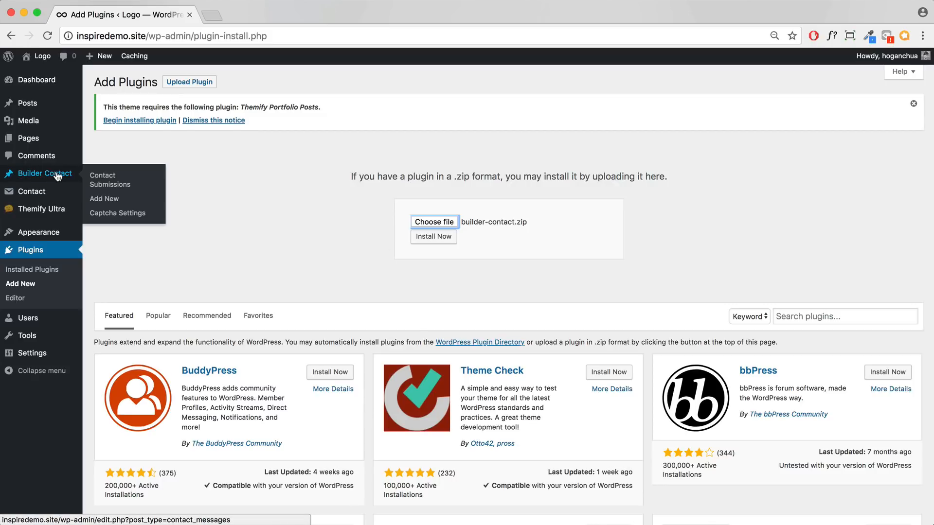
{"action": "mouse_move", "coordinate": [36, 58]}
{"action": "left_click", "coordinate": [43, 74]}
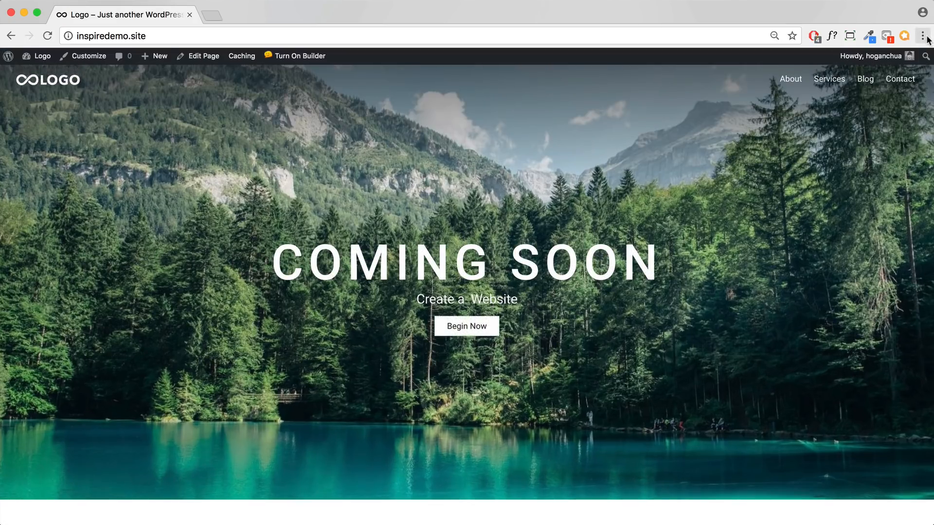
Step: Reset the browser zoom to 100%
{"action": "left_click", "coordinate": [927, 36]}
{"action": "left_click", "coordinate": [933, 164]}
{"action": "left_click", "coordinate": [933, 164]}
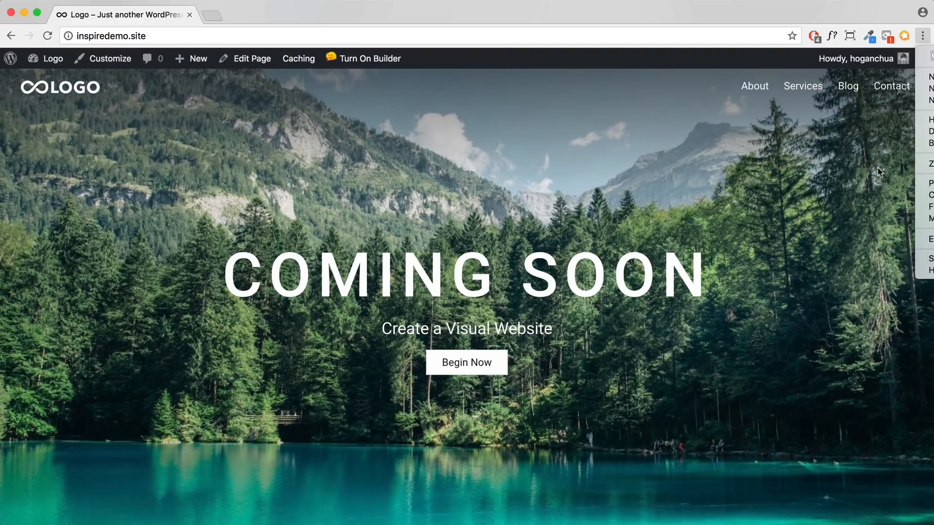
{"action": "left_click", "coordinate": [840, 167]}
Step: Open the Contact page and turn on Themify Builder
{"action": "left_click", "coordinate": [900, 95]}
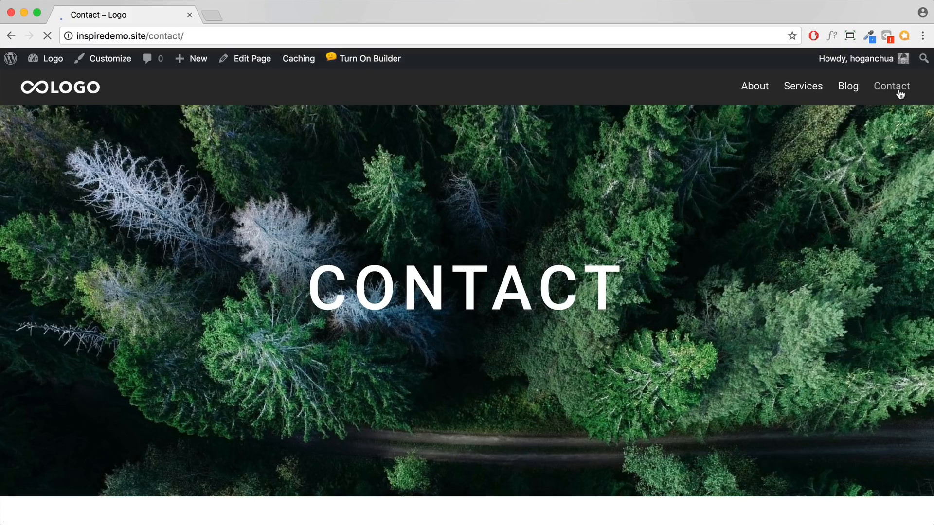
{"action": "scroll", "coordinate": [726, 224], "scroll_direction": "down", "scroll_amount": 10}
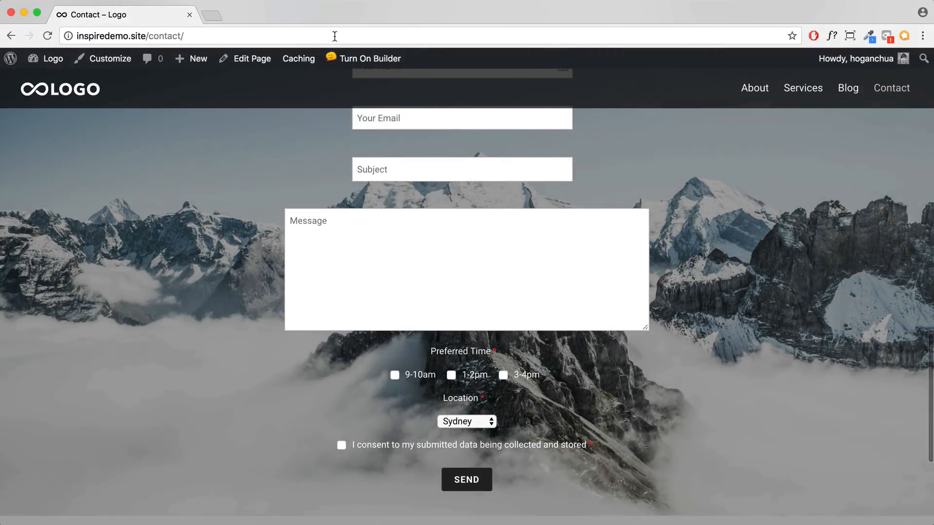
{"action": "left_click", "coordinate": [370, 61]}
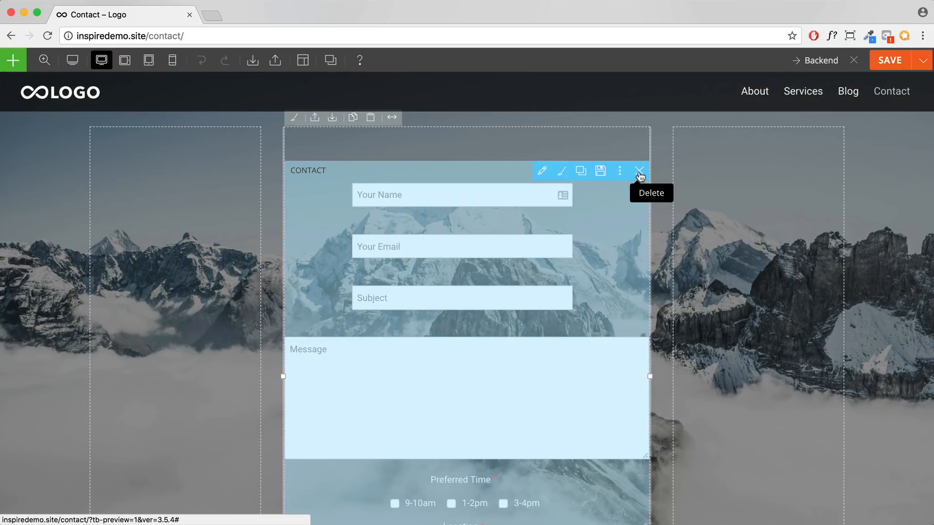
Step: Delete the existing contact form module and confirm the removal
{"action": "left_click", "coordinate": [639, 171]}
{"action": "left_click", "coordinate": [590, 108]}
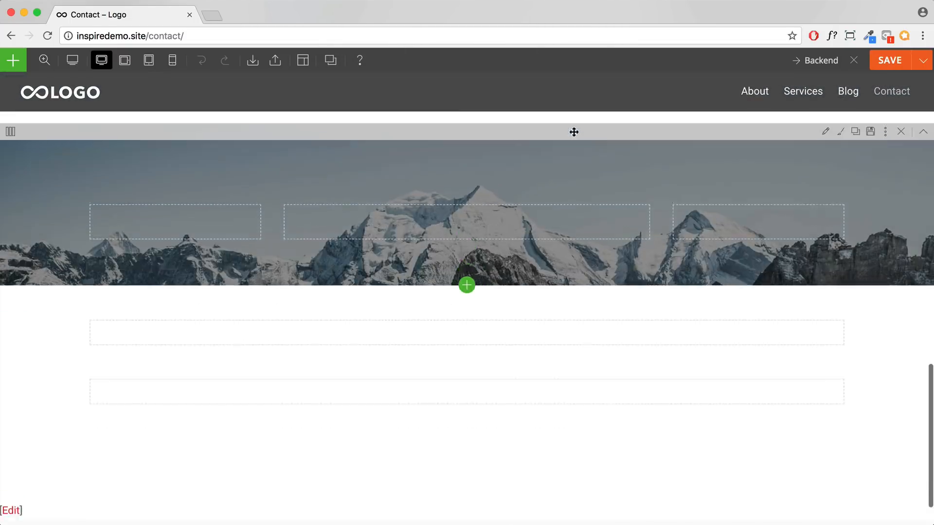
{"action": "scroll", "coordinate": [573, 130], "scroll_direction": "up", "scroll_amount": 2}
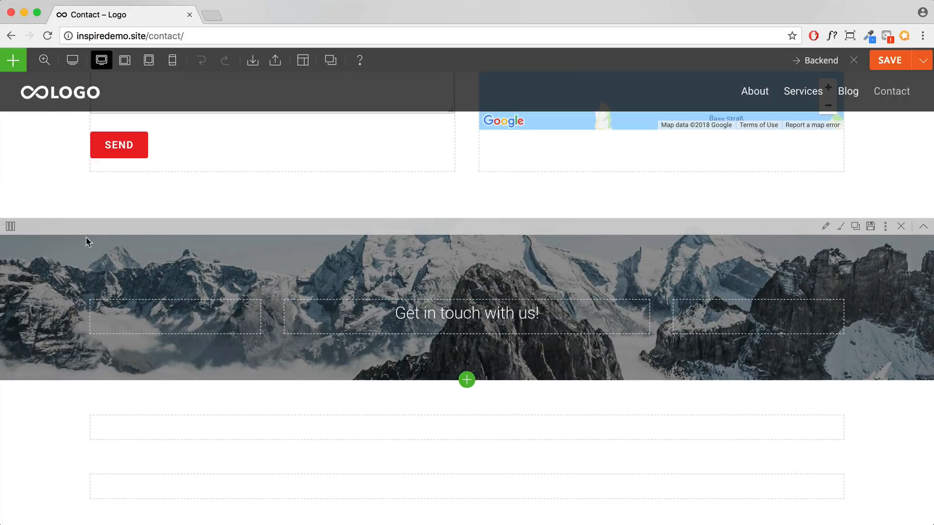
{"action": "mouse_move", "coordinate": [8, 231]}
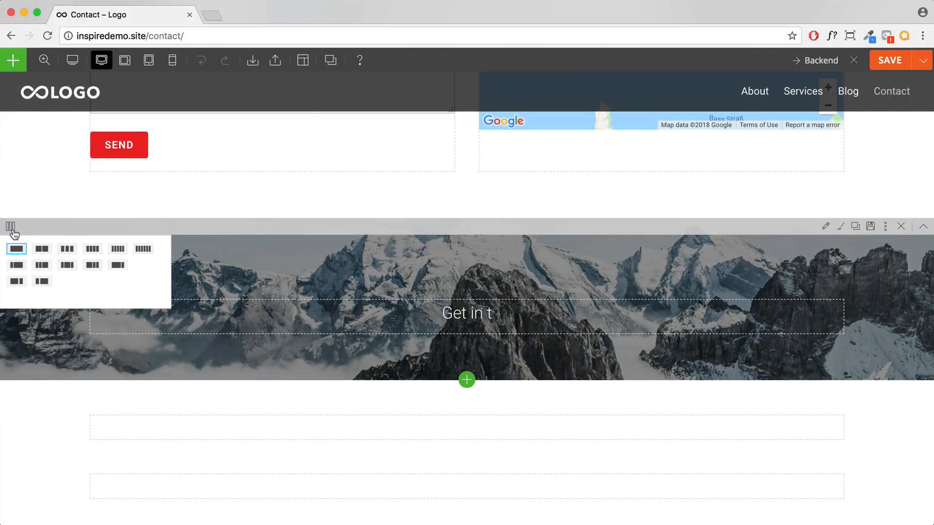
Step: Split the heading row into three columns, centre the 'Get in touch with us!' heading, and add a Contact module below it
{"action": "left_click", "coordinate": [68, 268]}
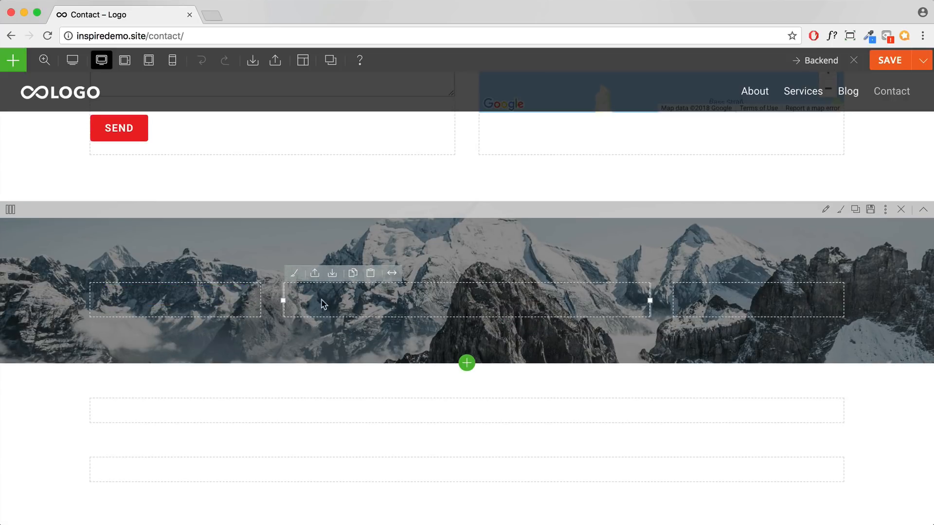
{"action": "left_click_drag", "start_coordinate": [178, 296], "coordinate": [398, 296]}
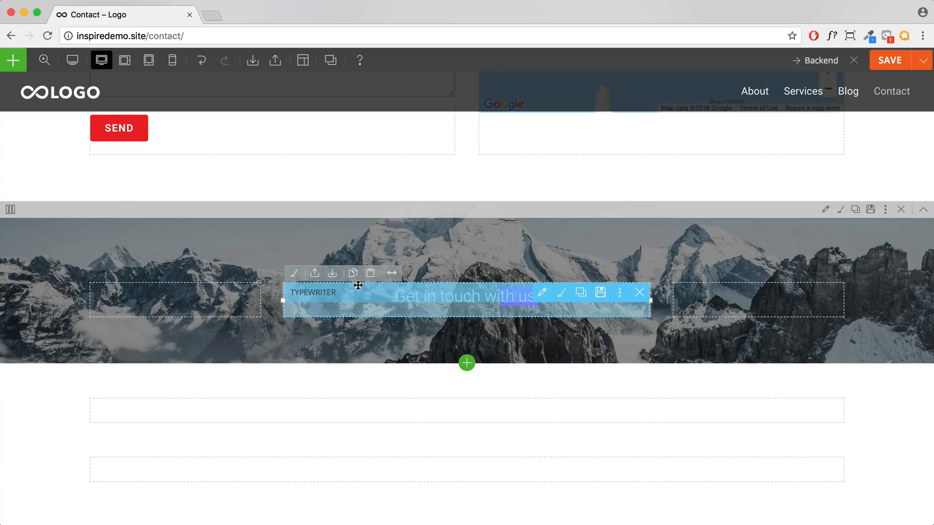
{"action": "left_click", "coordinate": [12, 63]}
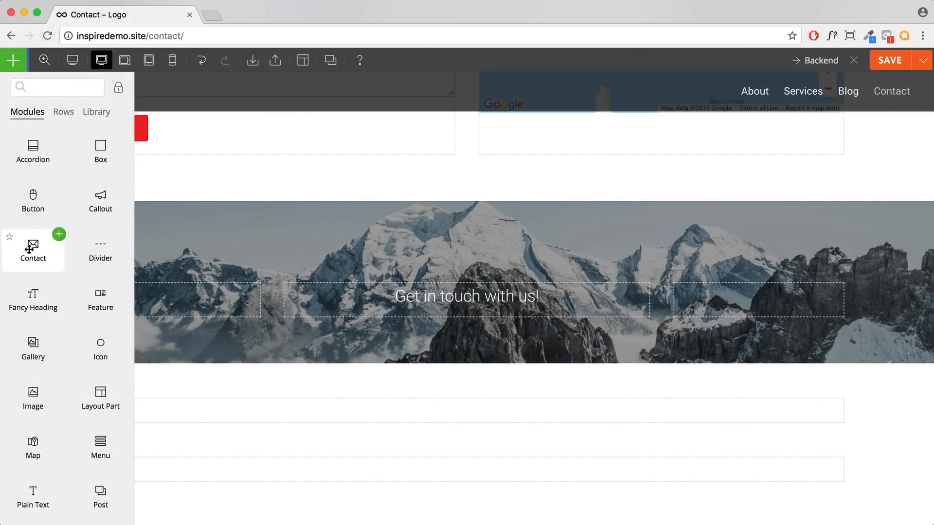
{"action": "left_click_drag", "start_coordinate": [33, 248], "coordinate": [488, 327]}
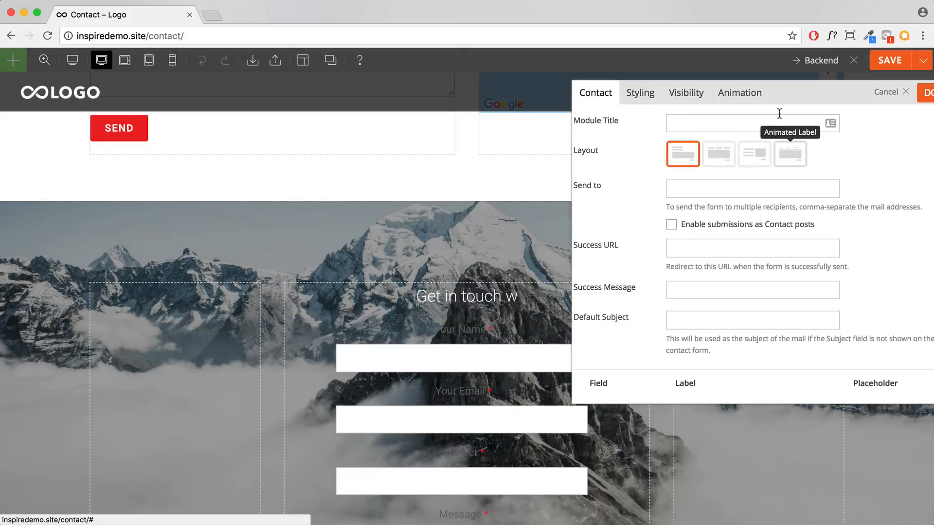
{"action": "scroll", "coordinate": [487, 165], "scroll_direction": "down", "scroll_amount": 3}
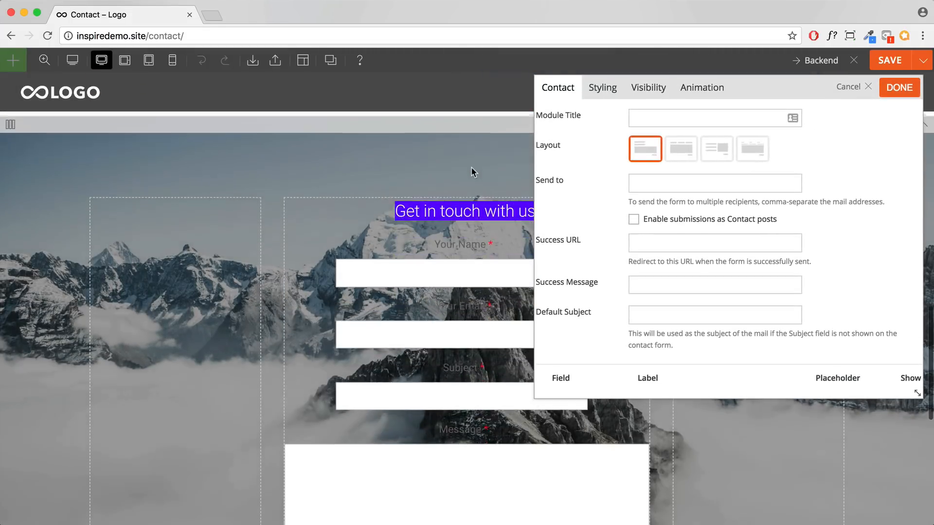
Step: Set the form layout to Style 2 with side-by-side fields
{"action": "left_click", "coordinate": [717, 149]}
{"action": "left_click", "coordinate": [753, 149]}
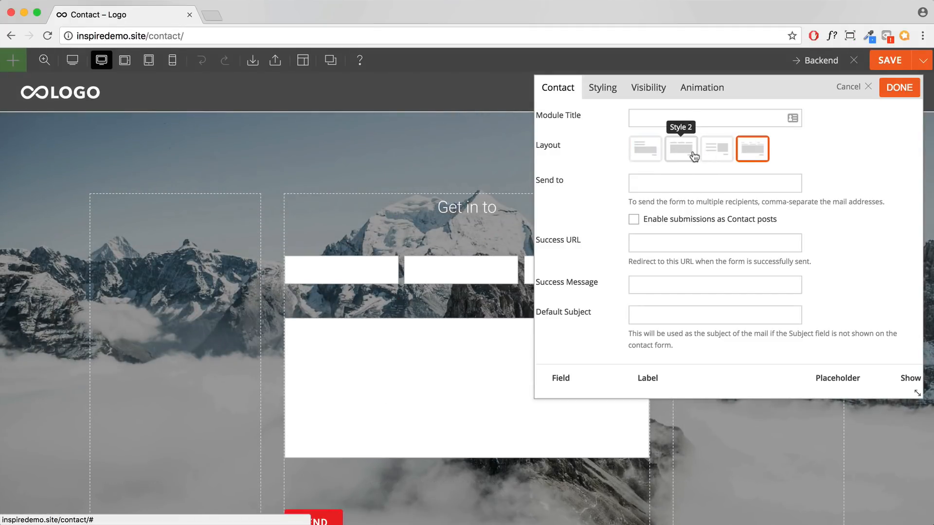
{"action": "left_click", "coordinate": [681, 148]}
{"action": "scroll", "coordinate": [428, 210], "scroll_direction": "down", "scroll_amount": 3}
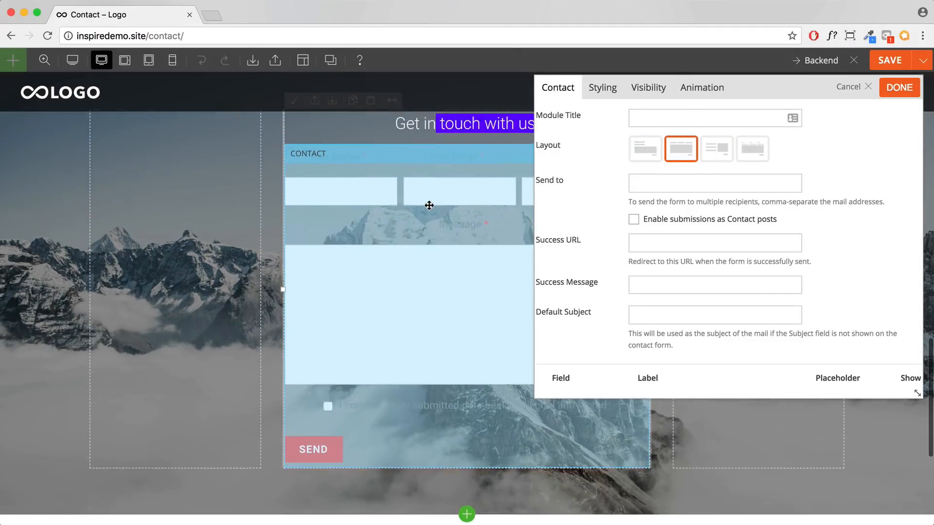
{"action": "scroll", "coordinate": [428, 211], "scroll_direction": "up", "scroll_amount": 3}
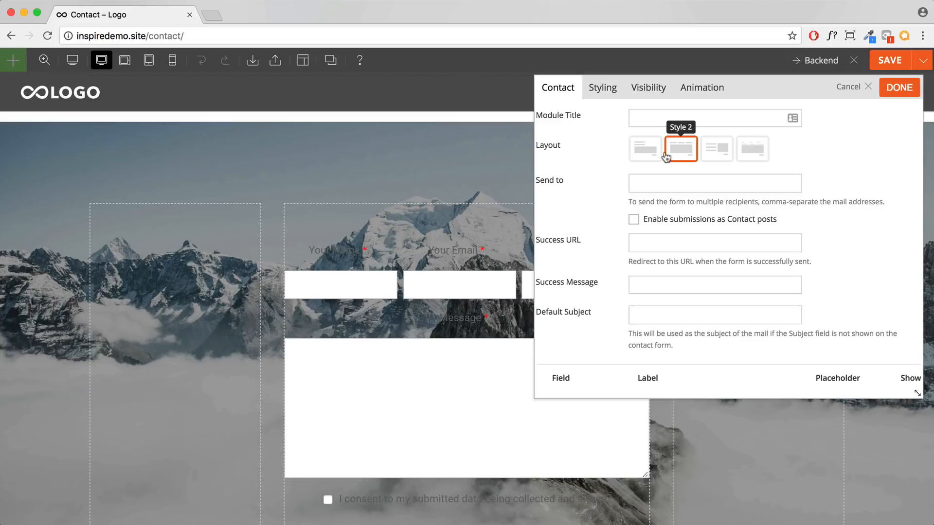
{"action": "scroll", "coordinate": [451, 188], "scroll_direction": "down", "scroll_amount": 2}
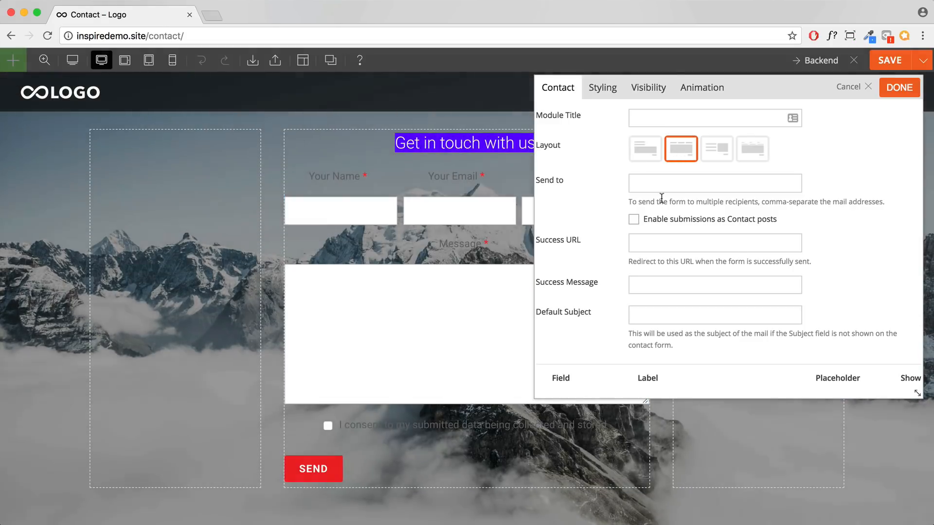
Step: Enter the recipient e-mail address in the Send to field
{"action": "left_click", "coordinate": [668, 185]}
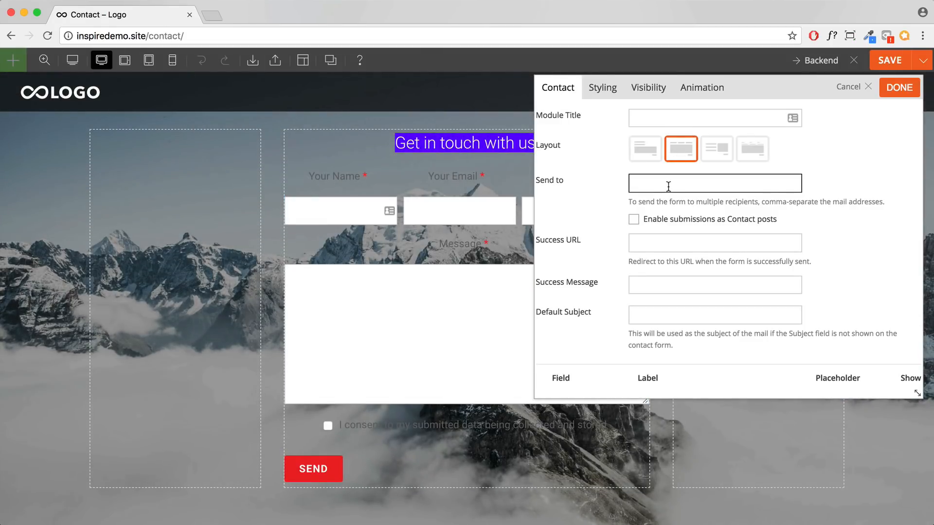
{"action": "left_click_drag", "start_coordinate": [565, 183], "coordinate": [541, 181]}
{"action": "left_click", "coordinate": [648, 180]}
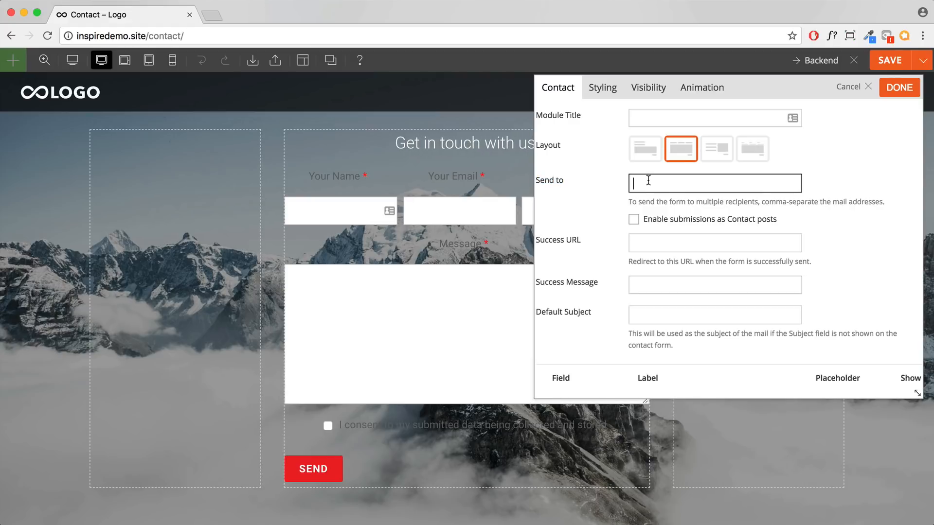
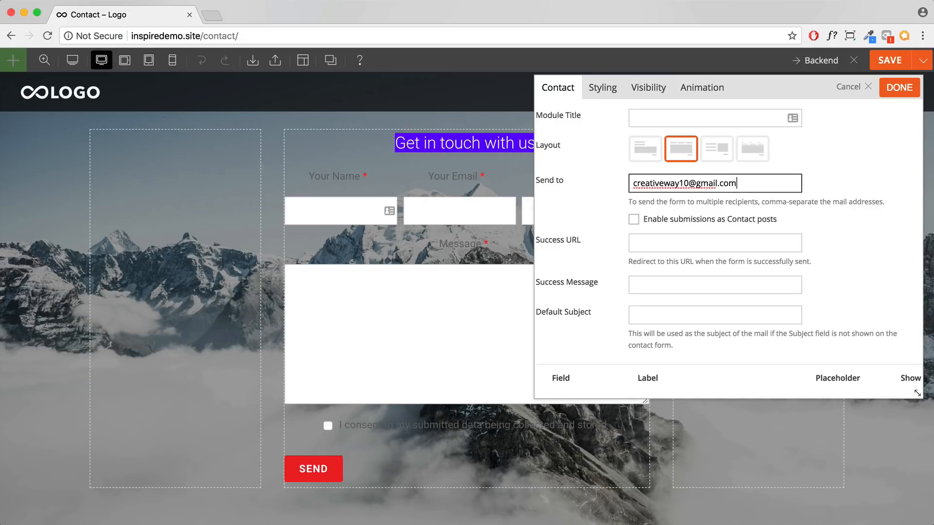
{"action": "left_click_drag", "start_coordinate": [738, 179], "coordinate": [617, 183]}
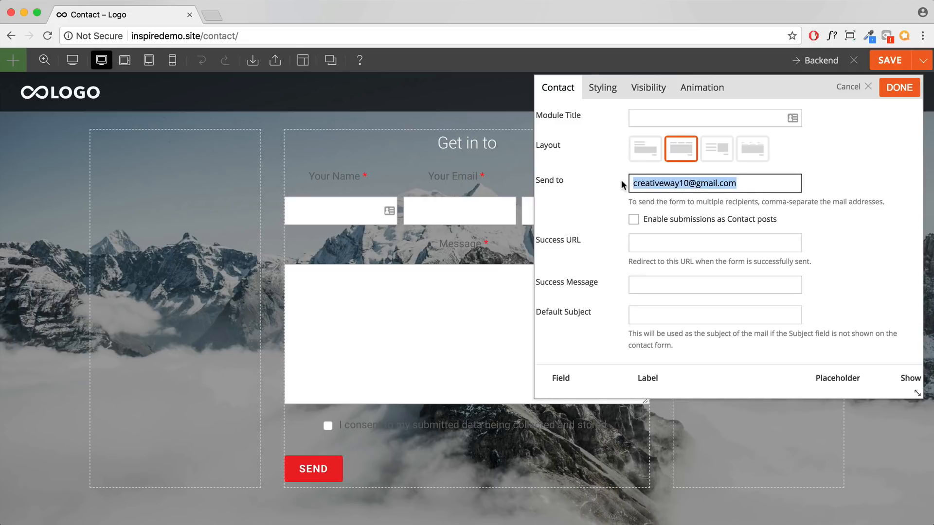
{"action": "left_click", "coordinate": [757, 186]}
Step: Enable saving submissions as Contact posts
{"action": "left_click", "coordinate": [634, 219]}
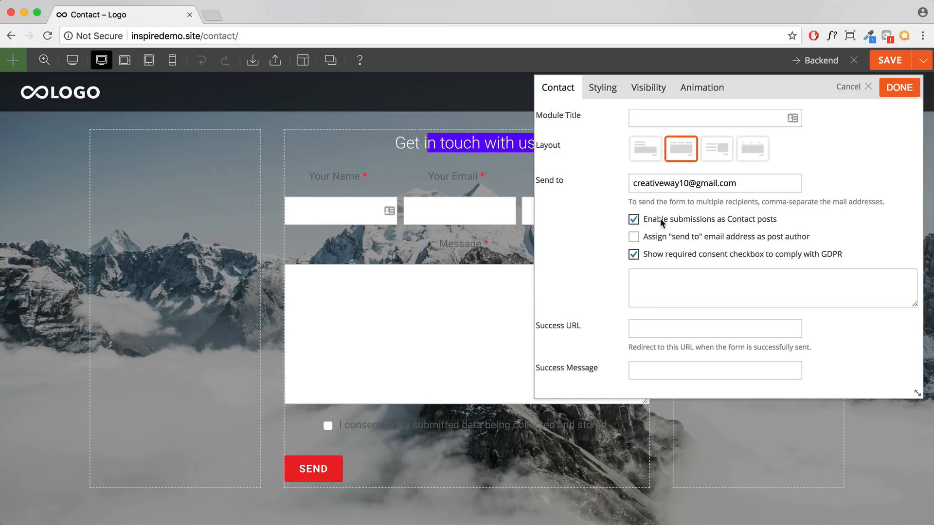
{"action": "left_click_drag", "start_coordinate": [777, 219], "coordinate": [646, 219]}
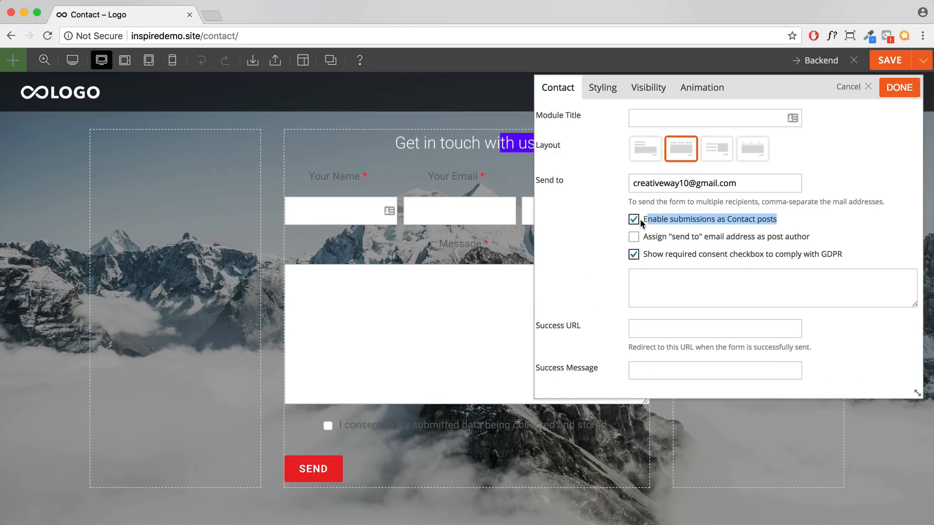
{"action": "mouse_move", "coordinate": [182, 144]}
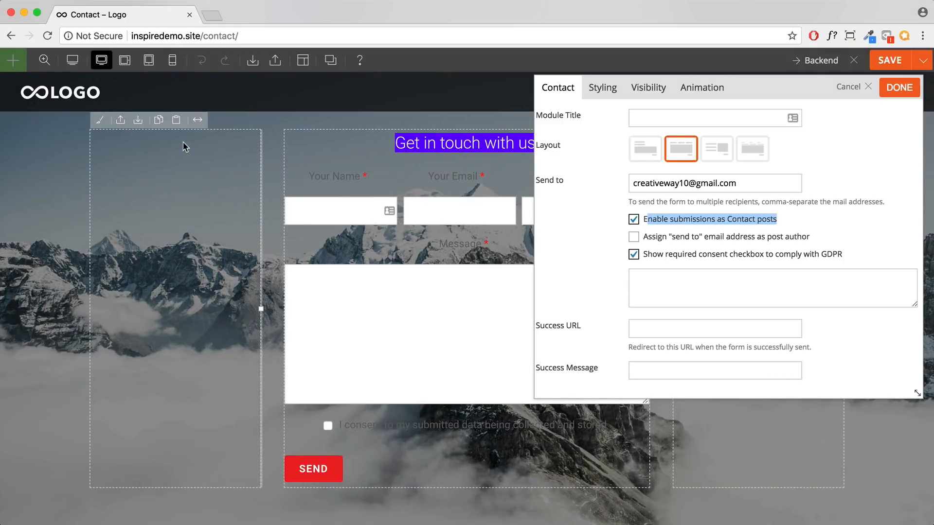
{"action": "scroll", "coordinate": [725, 188], "scroll_direction": "down", "scroll_amount": 5}
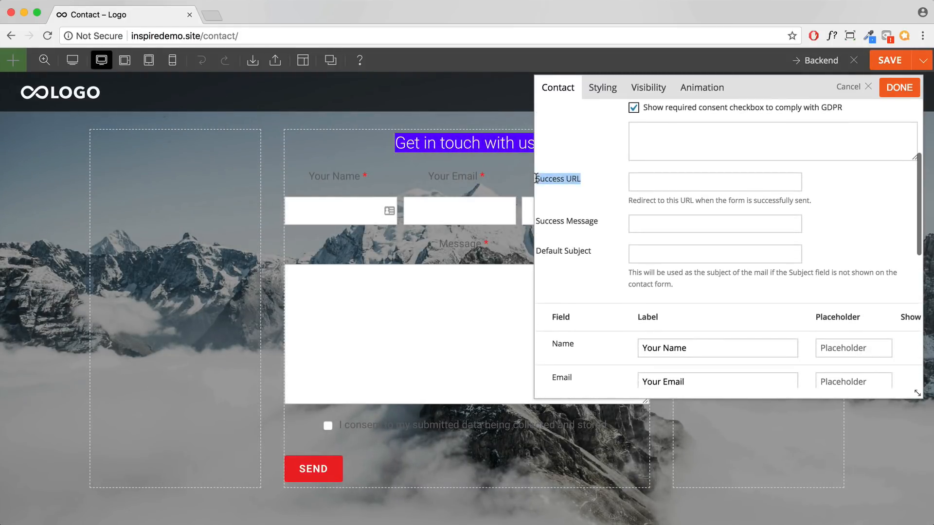
{"action": "left_click", "coordinate": [687, 185]}
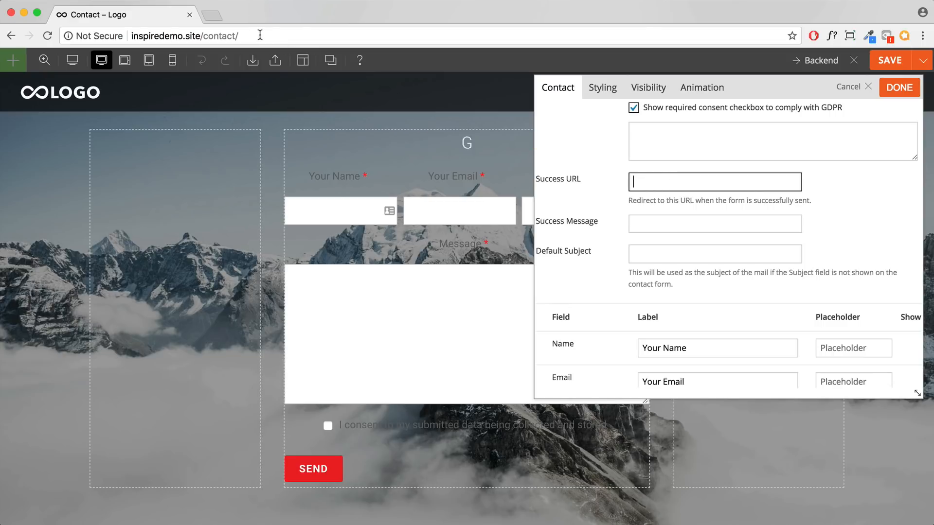
{"action": "left_click", "coordinate": [258, 35]}
{"action": "key", "text": "ctrl+c"}
{"action": "left_click", "coordinate": [677, 186]}
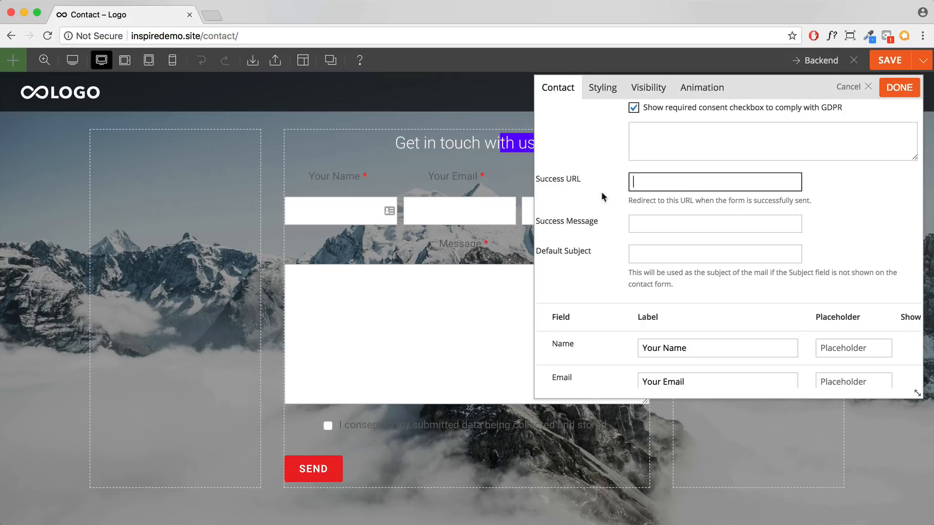
{"action": "key", "text": "ctrl+v"}
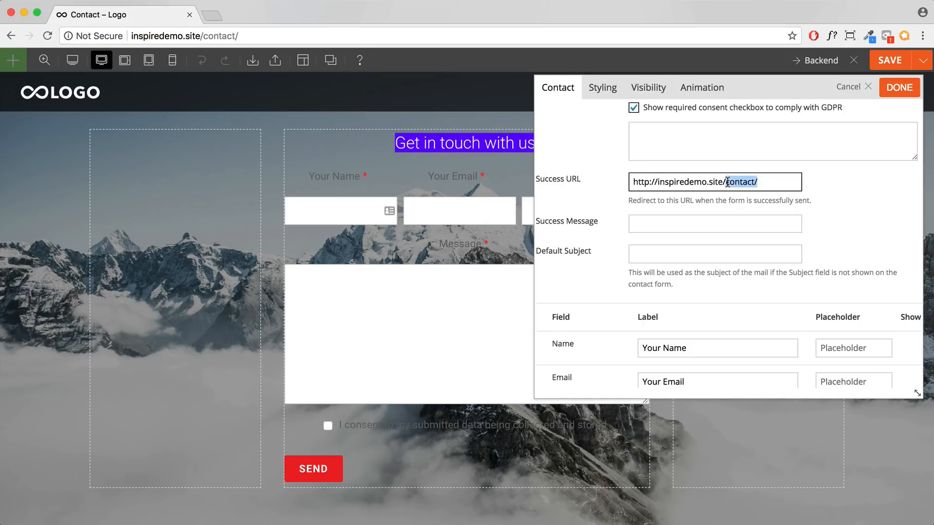
{"action": "key", "text": "BackSpace"}
{"action": "left_click_drag", "start_coordinate": [726, 182], "coordinate": [631, 183]}
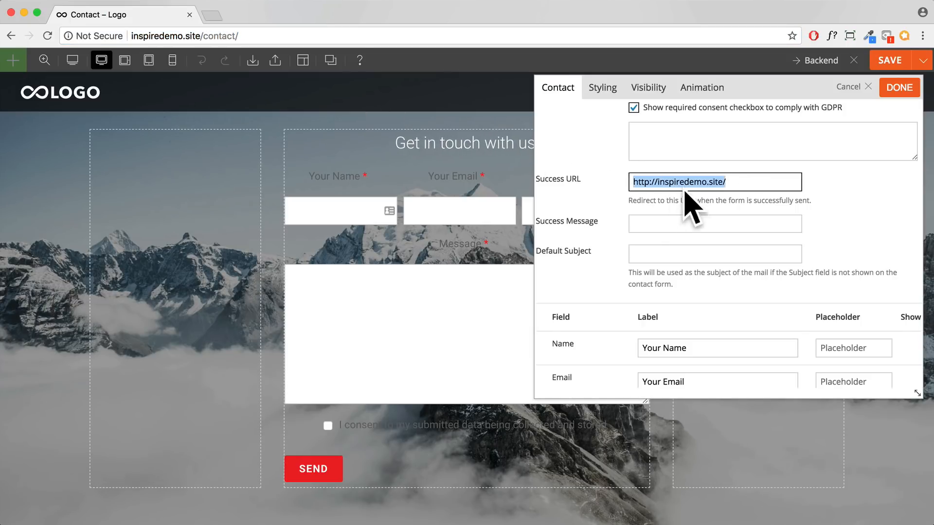
{"action": "left_click", "coordinate": [674, 223]}
{"action": "left_click_drag", "start_coordinate": [598, 222], "coordinate": [535, 220]}
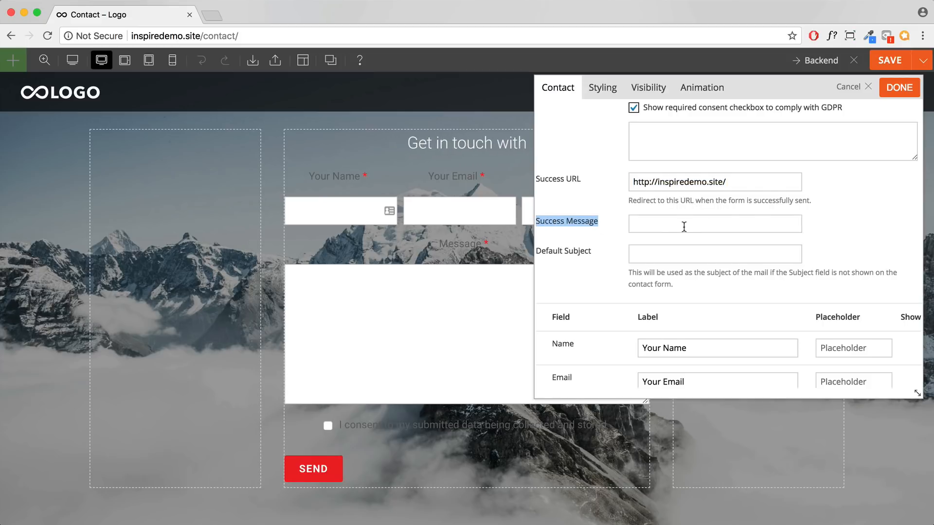
{"action": "scroll", "coordinate": [684, 227], "scroll_direction": "down", "scroll_amount": 5}
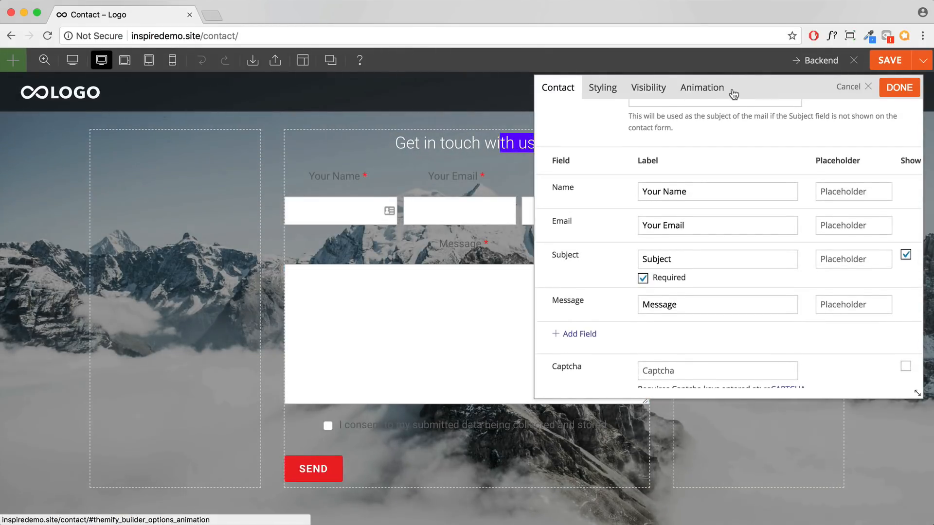
Step: Relabel the first field 'Name' and give it 'Your Name' as its placeholder
{"action": "mouse_move", "coordinate": [734, 89]}
{"action": "left_mouse_down"}
{"action": "mouse_move", "coordinate": [807, 91]}
{"action": "mouse_move", "coordinate": [746, 90]}
{"action": "left_mouse_up"}
{"action": "left_click_drag", "start_coordinate": [715, 187], "coordinate": [643, 190]}
{"action": "key", "text": "ctrl+c"}
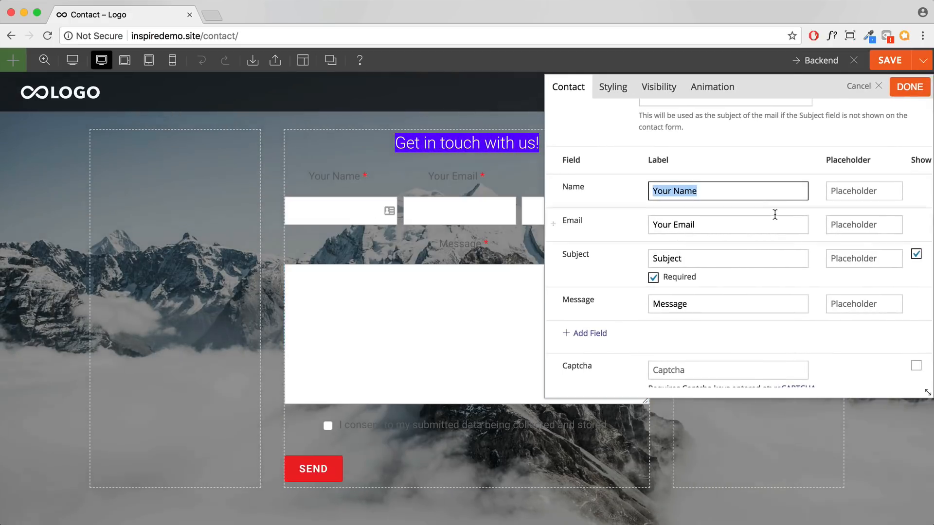
{"action": "key", "text": "Tab"}
{"action": "key", "text": "ctrl+v"}
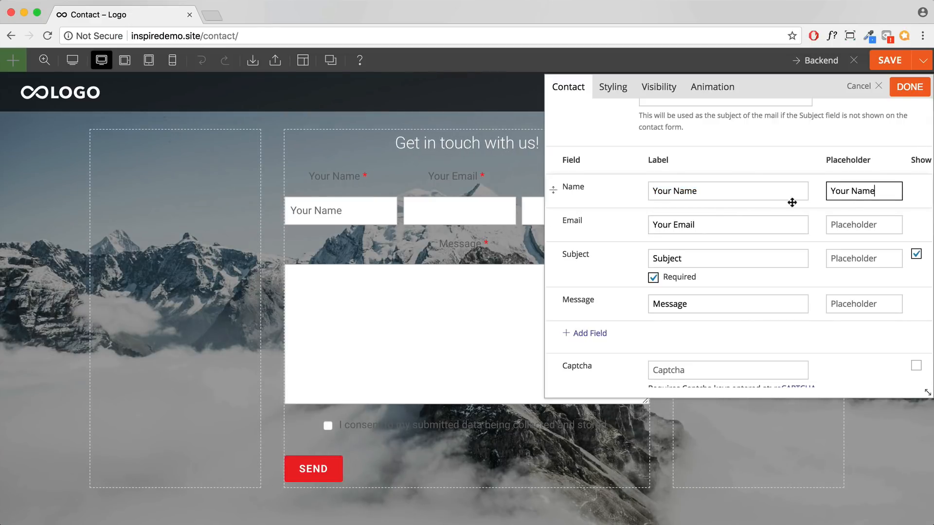
{"action": "key", "text": "shift+Tab"}
{"action": "type", "text": "Name"}
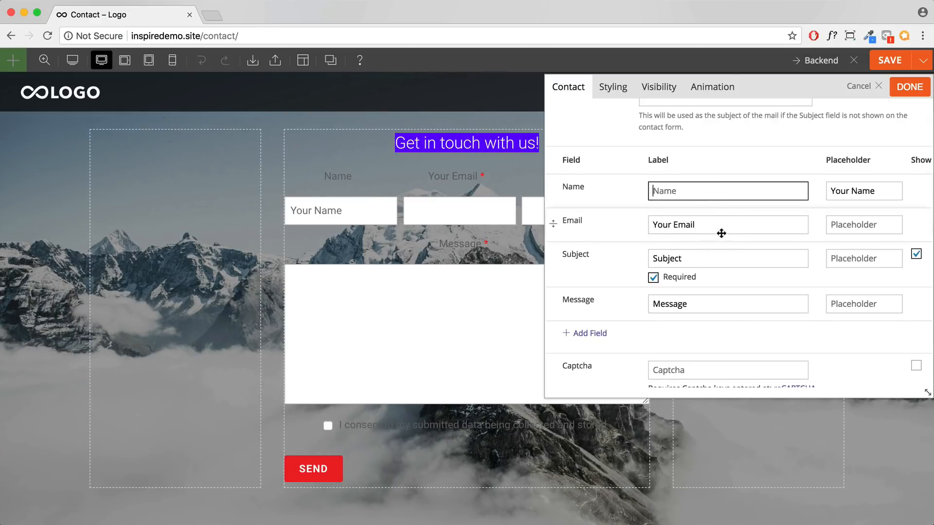
{"action": "key", "text": "Tab"}
{"action": "key", "text": "Tab"}
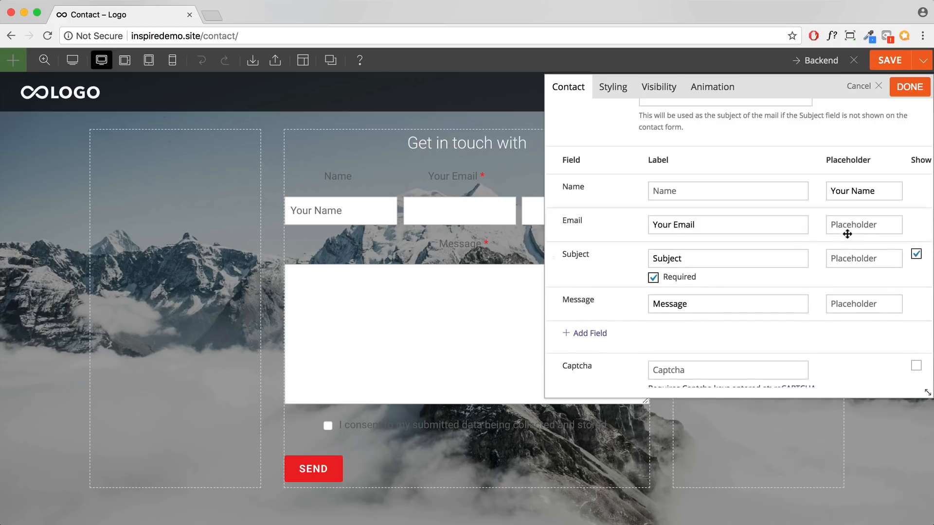
Step: Give Email and Subject matching placeholders and shorten the Email label to 'Email'
{"action": "left_click", "coordinate": [853, 225]}
{"action": "type", "text": "Your Email"}
{"action": "key", "text": "Tab"}
{"action": "key", "text": "super+c"}
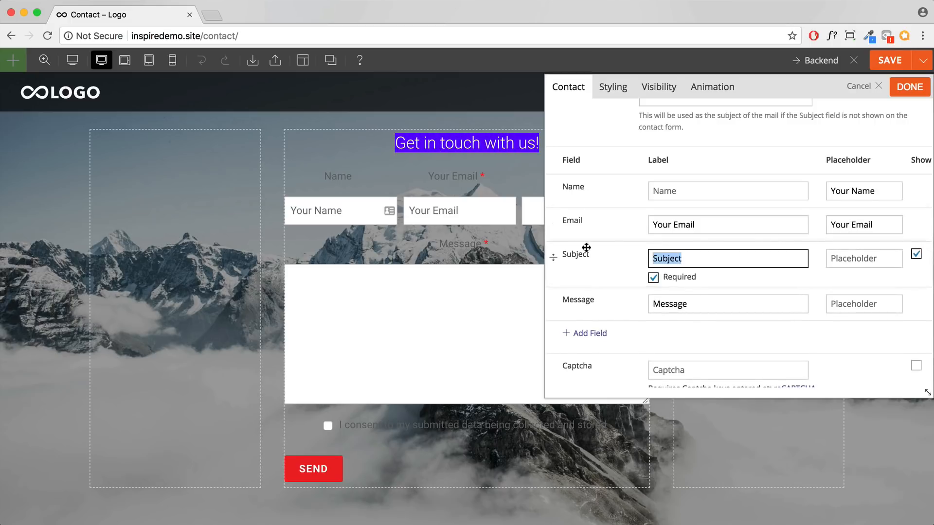
{"action": "left_click", "coordinate": [882, 262]}
{"action": "key", "text": "super+v"}
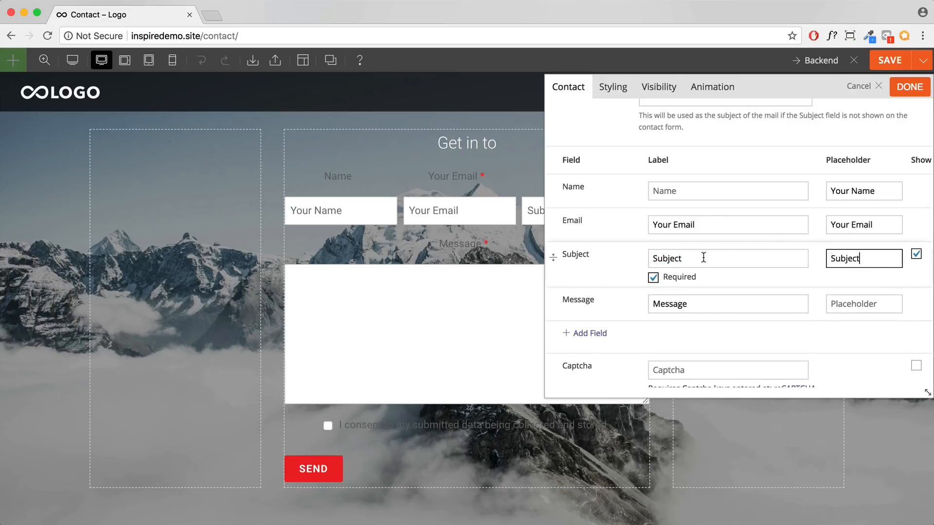
{"action": "left_click_drag", "start_coordinate": [700, 259], "coordinate": [643, 259]}
{"action": "key", "text": "BackSpace"}
{"action": "left_click_drag", "start_coordinate": [701, 224], "coordinate": [615, 217]}
{"action": "key", "text": "BackSpace"}
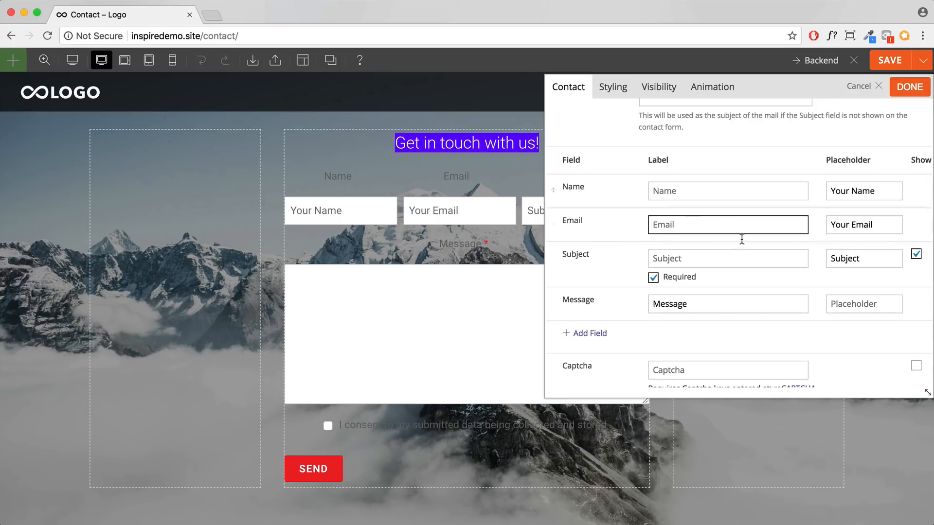
{"action": "scroll", "coordinate": [741, 240], "scroll_direction": "down", "scroll_amount": 2}
{"action": "left_click_drag", "start_coordinate": [728, 258], "coordinate": [618, 263]}
{"action": "key", "text": "ctrl+c"}
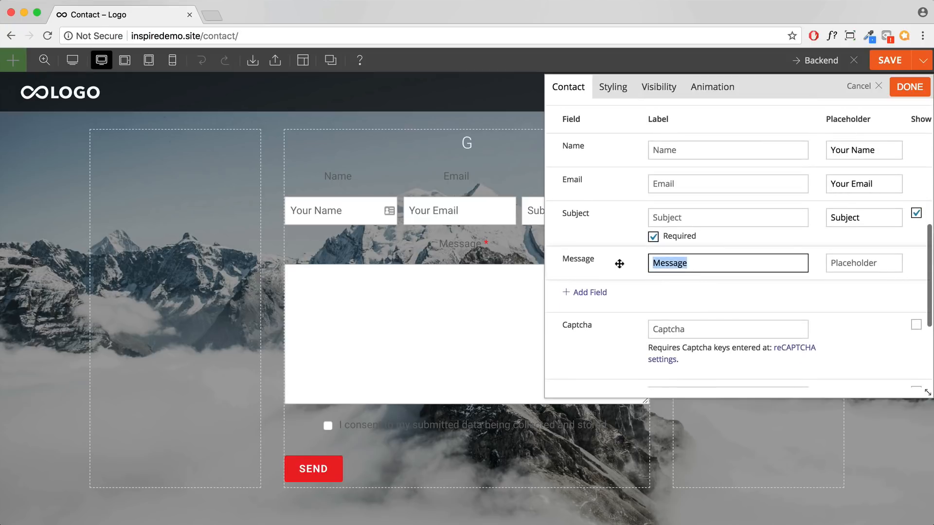
Step: Set the Message placeholder to 'Message' and make the Subject field optional
{"action": "left_click", "coordinate": [869, 267]}
{"action": "key", "text": "ctrl+v"}
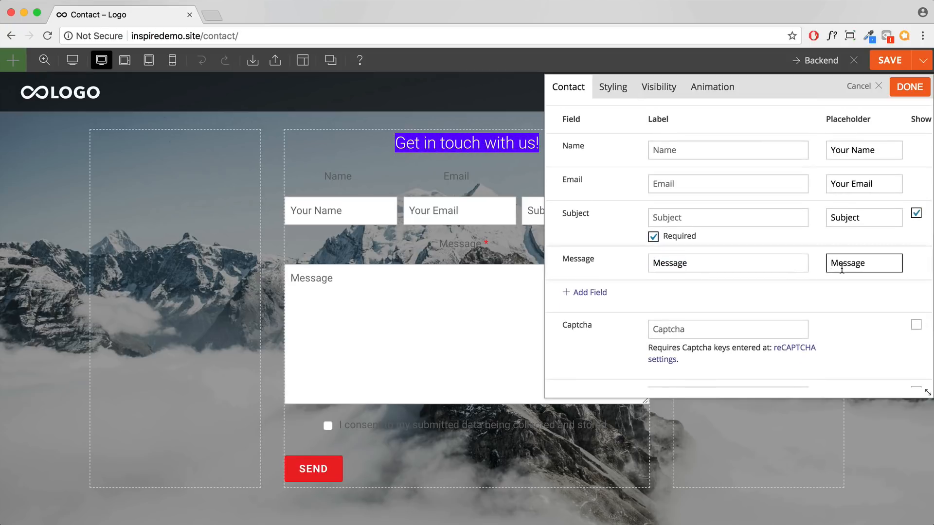
{"action": "left_click", "coordinate": [655, 238]}
{"action": "scroll", "coordinate": [632, 255], "scroll_direction": "down", "scroll_amount": 5}
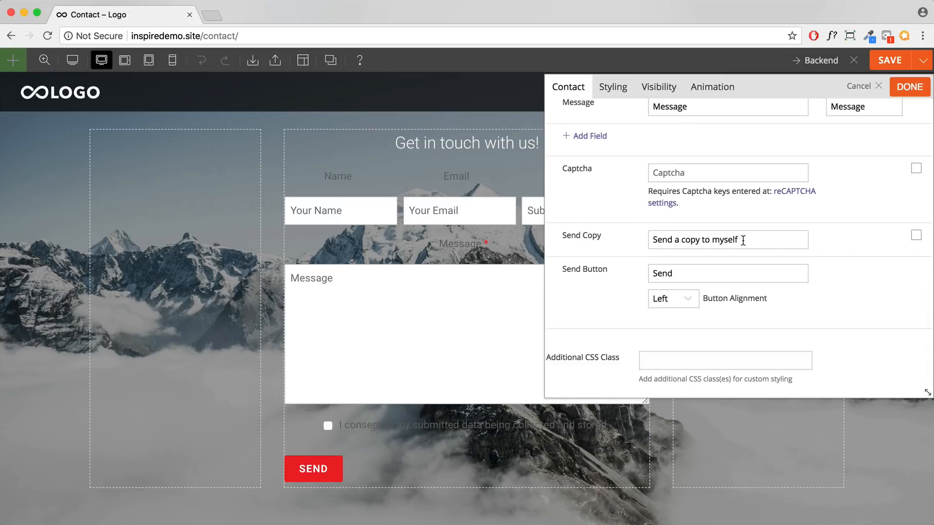
Step: Enable the 'Send a copy to myself' checkbox and set the SEND button alignment to Center
{"action": "left_click_drag", "start_coordinate": [741, 241], "coordinate": [654, 237]}
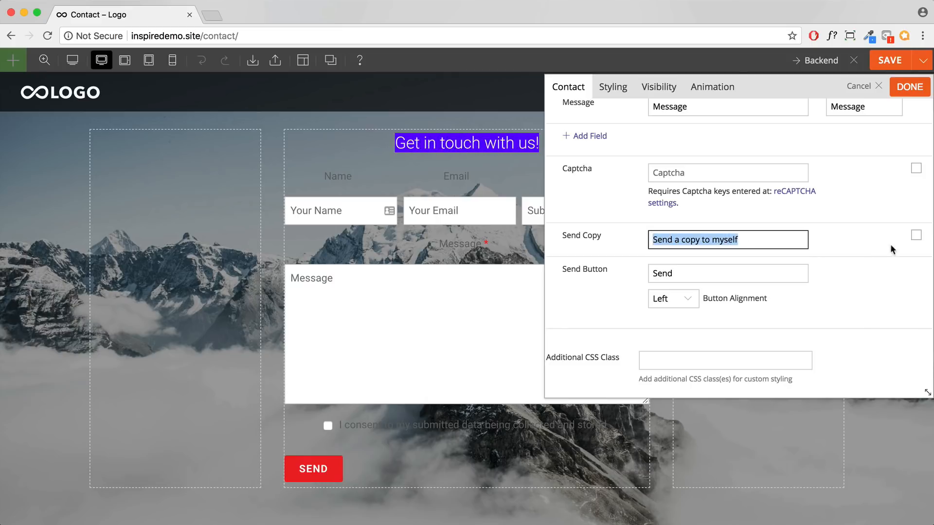
{"action": "left_click", "coordinate": [916, 236]}
{"action": "scroll", "coordinate": [848, 246], "scroll_direction": "down", "scroll_amount": 1}
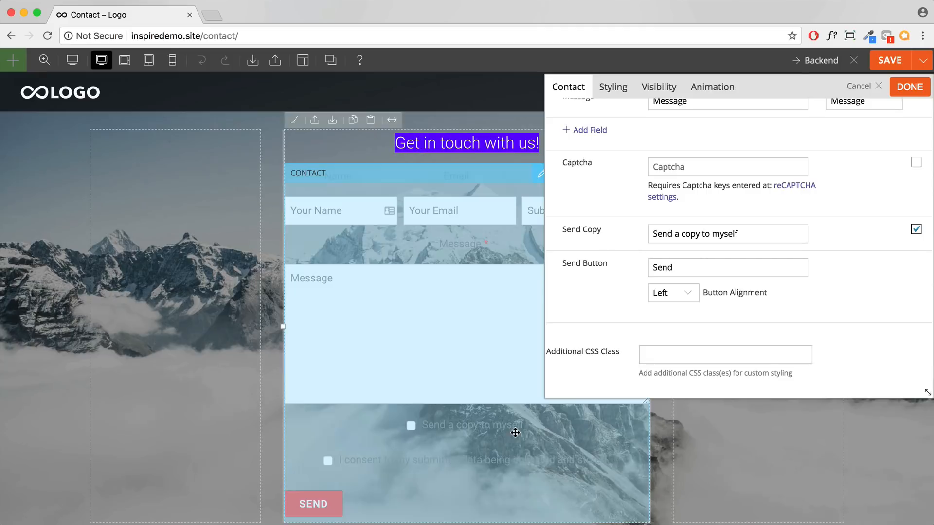
{"action": "left_click", "coordinate": [664, 298]}
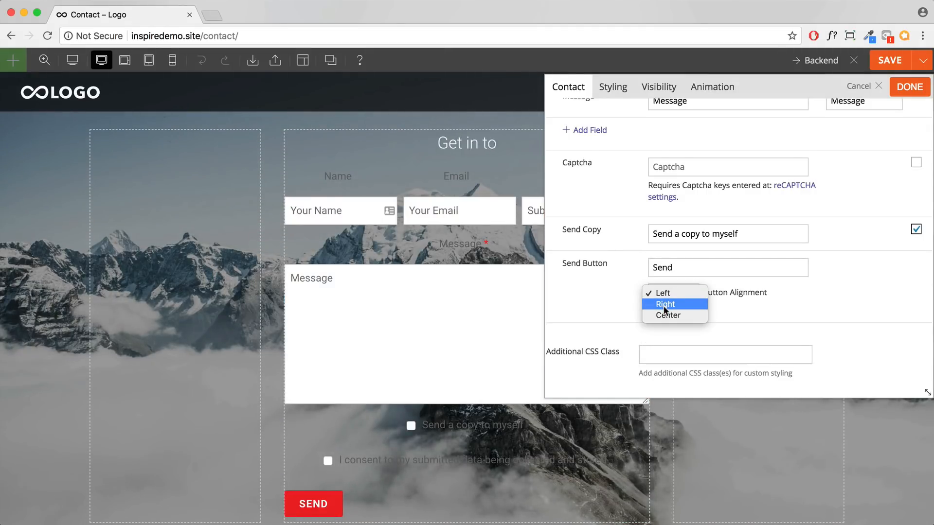
{"action": "left_click", "coordinate": [668, 315]}
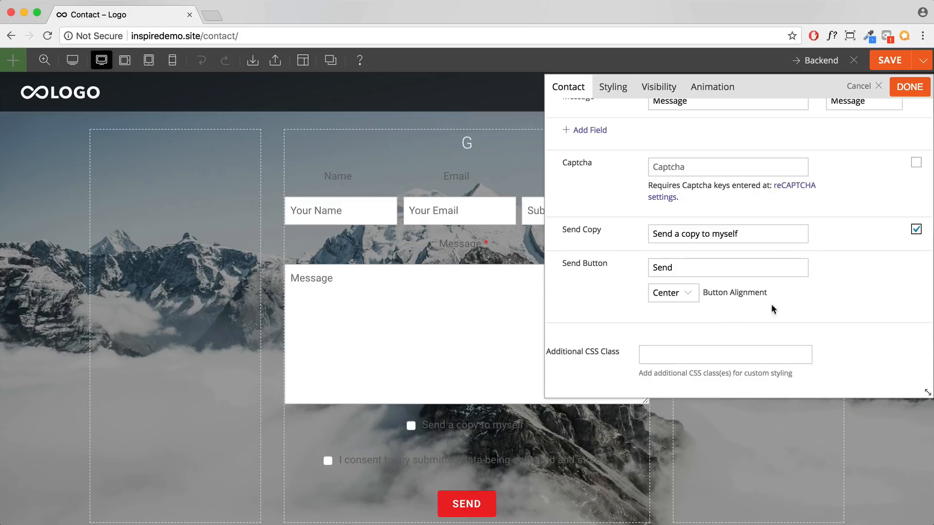
{"action": "scroll", "coordinate": [677, 240], "scroll_direction": "up", "scroll_amount": 15}
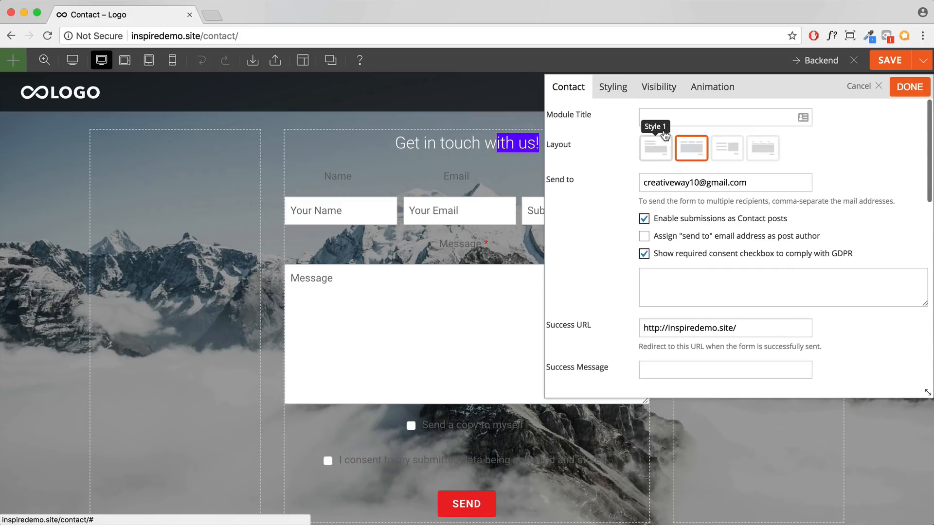
Step: Set the form's general font colour to white (#ffffff) in the Styling tab
{"action": "left_click", "coordinate": [628, 100]}
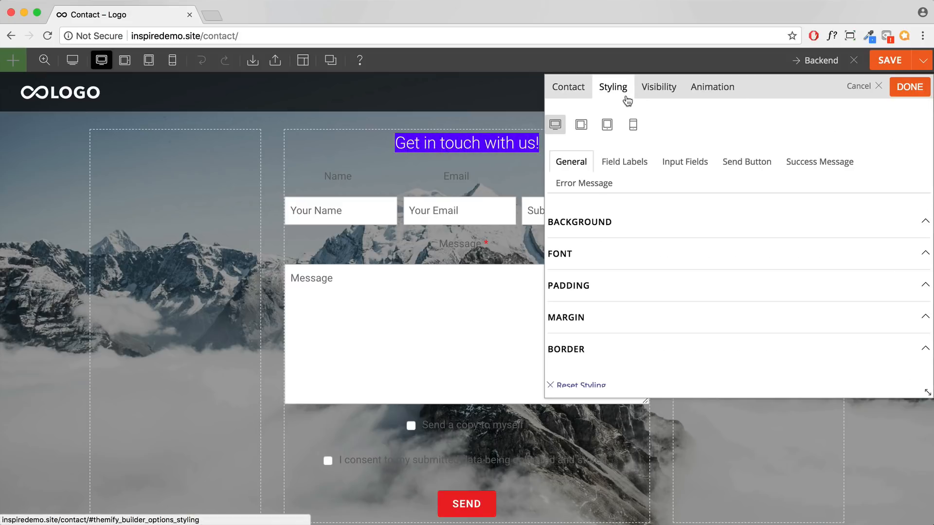
{"action": "left_click", "coordinate": [627, 255]}
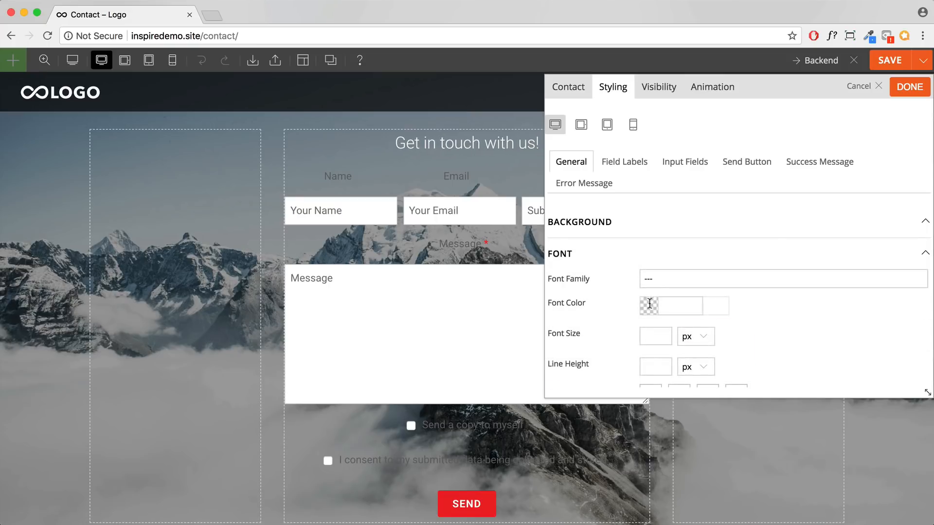
{"action": "left_click", "coordinate": [649, 305]}
{"action": "left_click", "coordinate": [836, 302]}
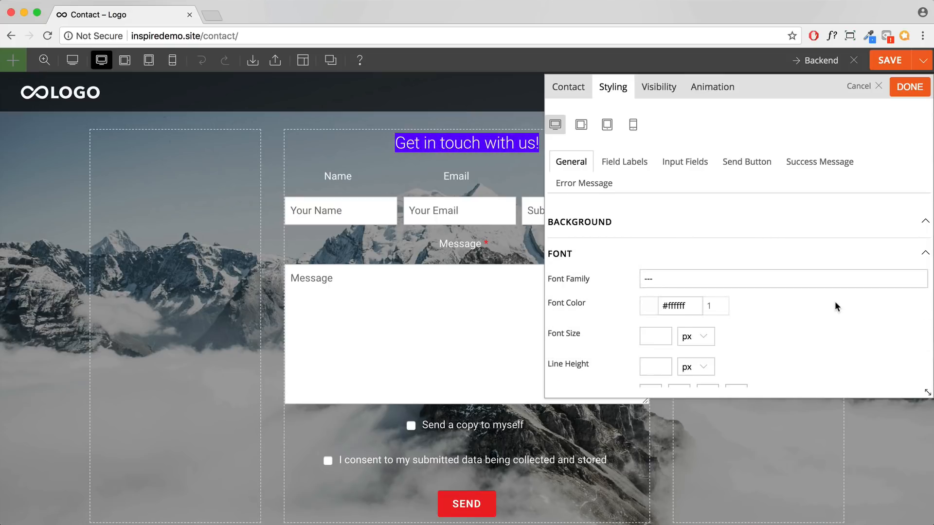
{"action": "scroll", "coordinate": [835, 302], "scroll_direction": "down", "scroll_amount": 3}
{"action": "scroll", "coordinate": [834, 301], "scroll_direction": "up", "scroll_amount": 3}
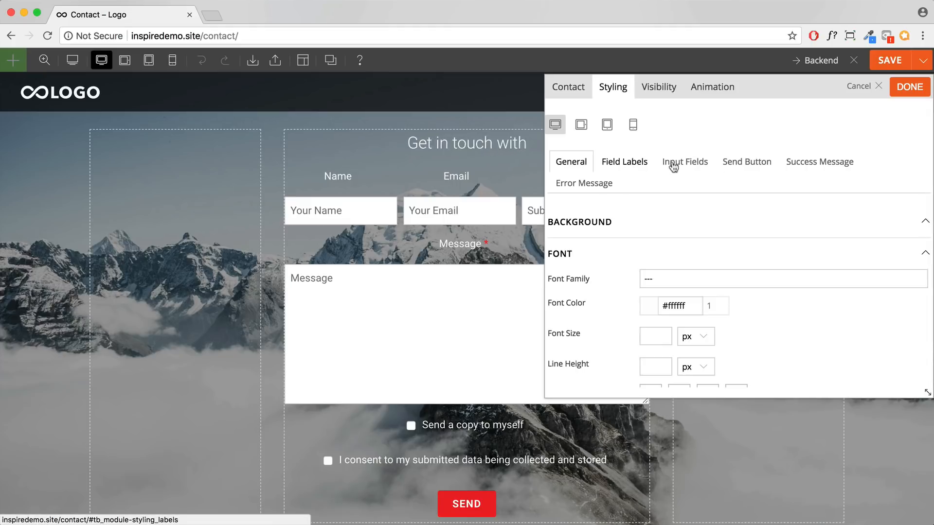
Step: Set the Input Fields font size to 14
{"action": "left_click", "coordinate": [625, 165]}
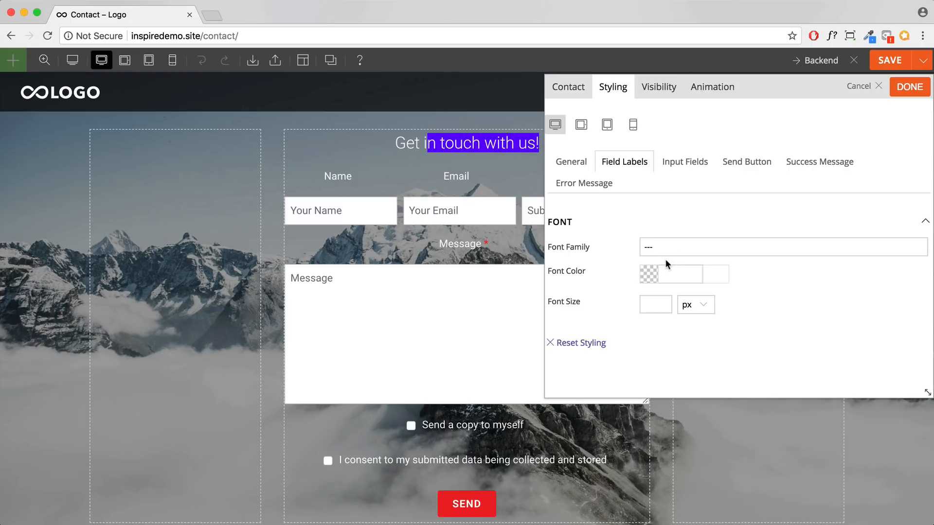
{"action": "left_click", "coordinate": [672, 164]}
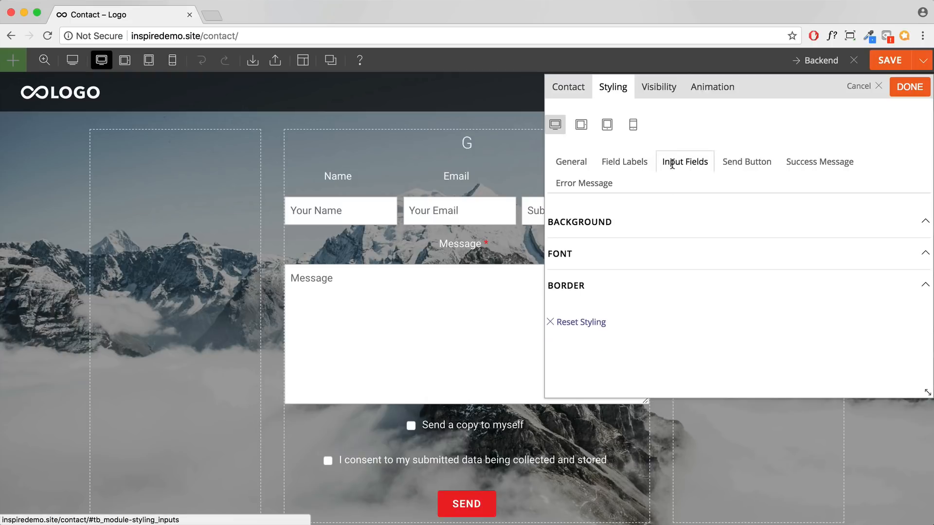
{"action": "left_click", "coordinate": [586, 255]}
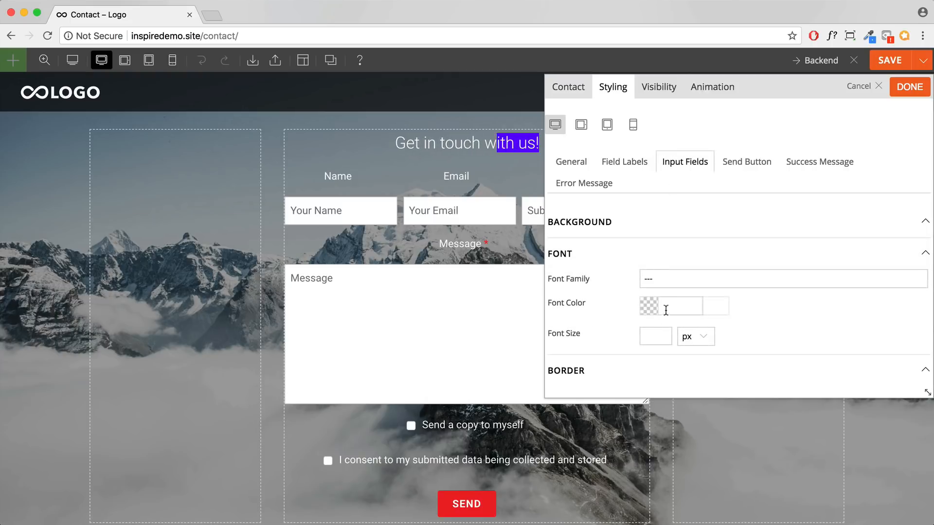
{"action": "left_click", "coordinate": [655, 337]}
{"action": "type", "text": "14"}
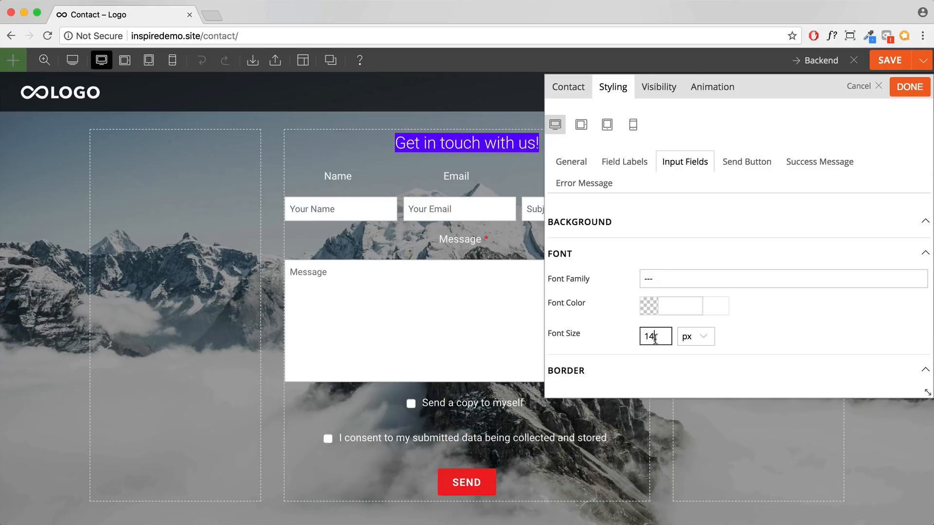
Step: Set the General font size to 14
{"action": "left_click", "coordinate": [569, 162]}
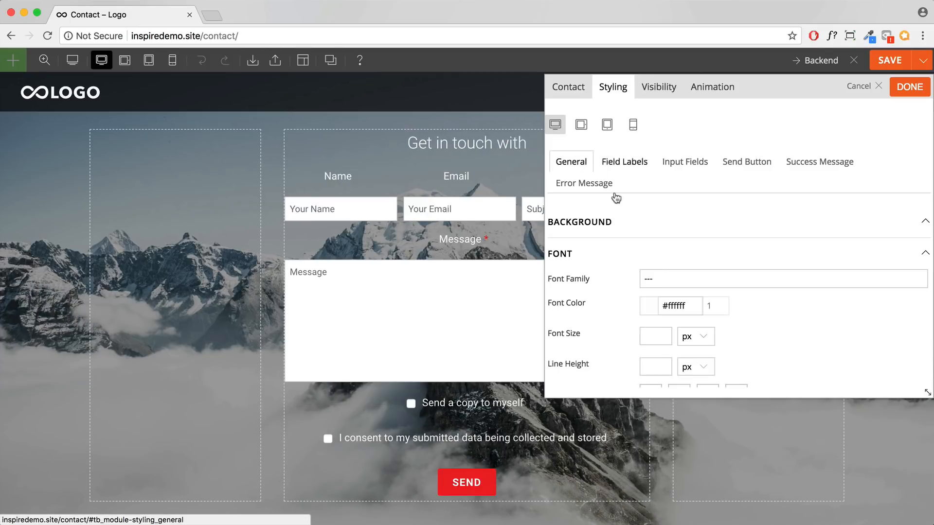
{"action": "scroll", "coordinate": [654, 278], "scroll_direction": "down", "scroll_amount": 2}
{"action": "left_click", "coordinate": [650, 281]}
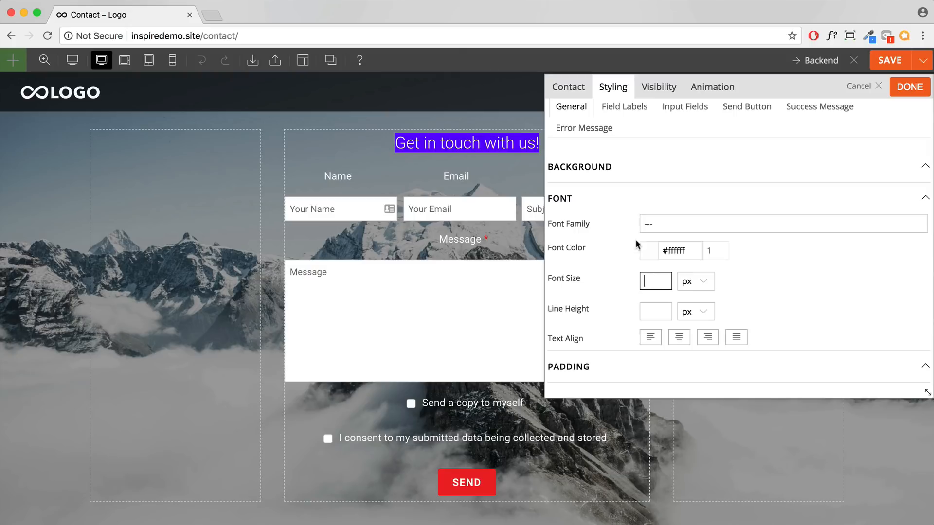
{"action": "type", "text": "14"}
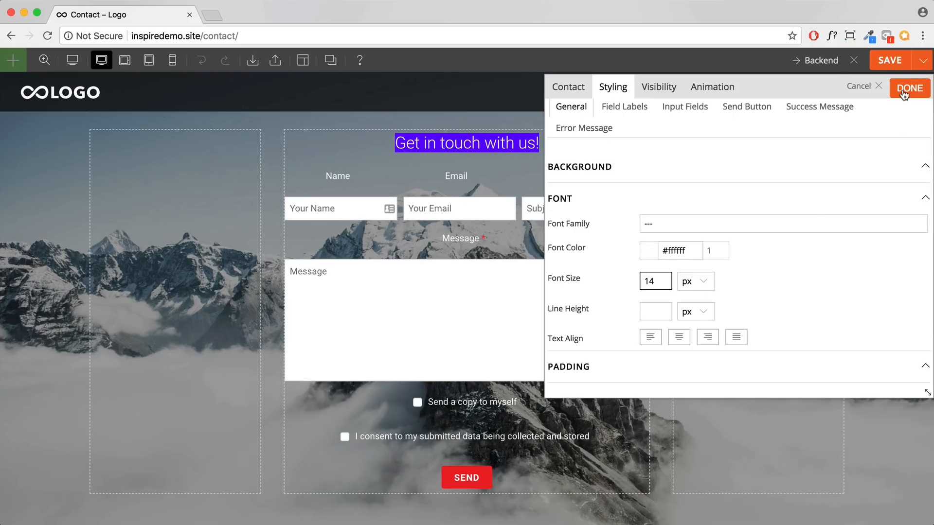
{"action": "scroll", "coordinate": [848, 182], "scroll_direction": "up", "scroll_amount": 1}
{"action": "scroll", "coordinate": [747, 244], "scroll_direction": "down", "scroll_amount": 4}
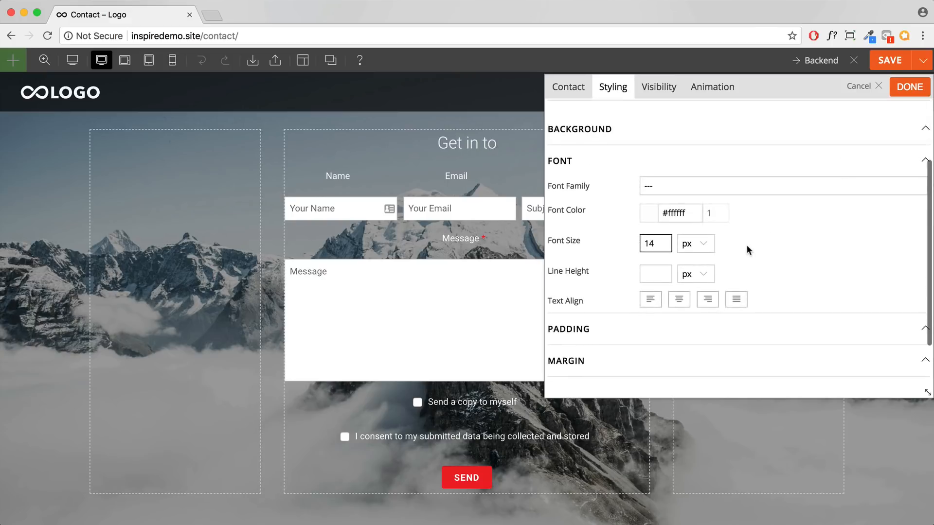
{"action": "left_click", "coordinate": [911, 89]}
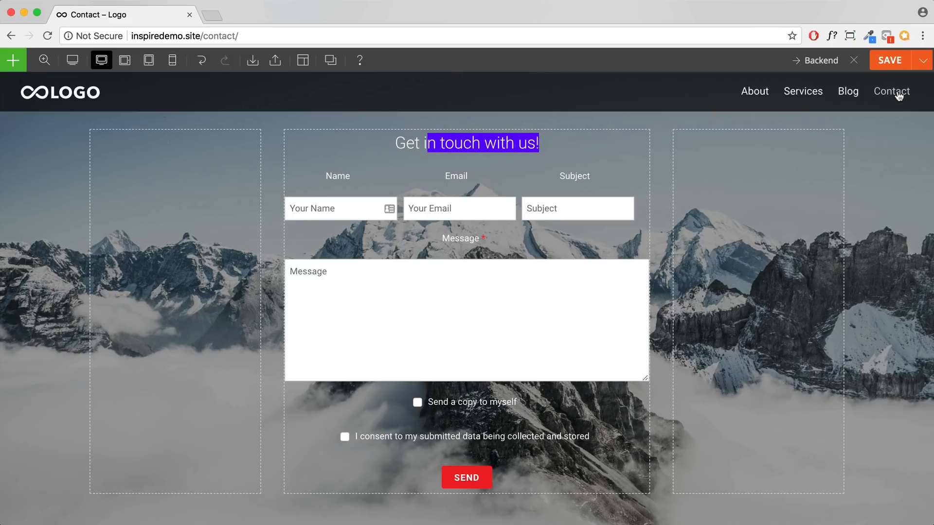
{"action": "left_click", "coordinate": [888, 61]}
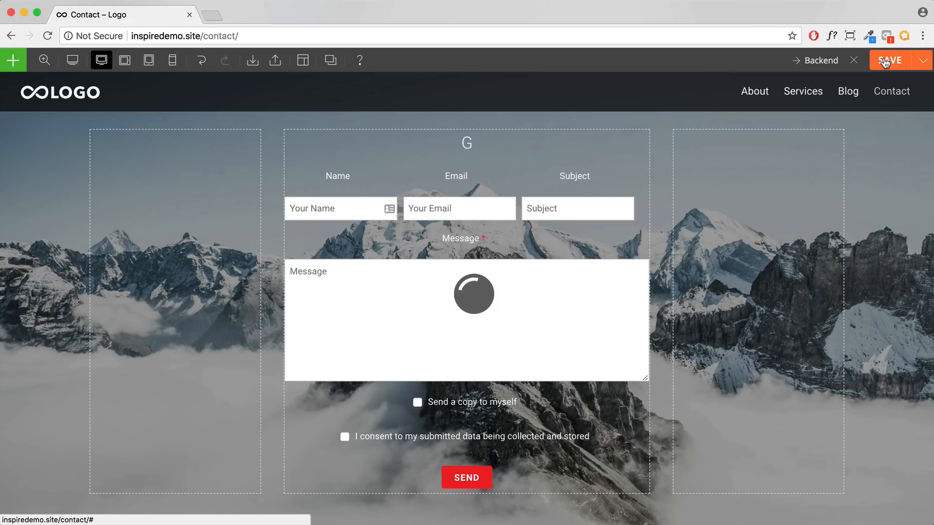
{"action": "left_click", "coordinate": [854, 61]}
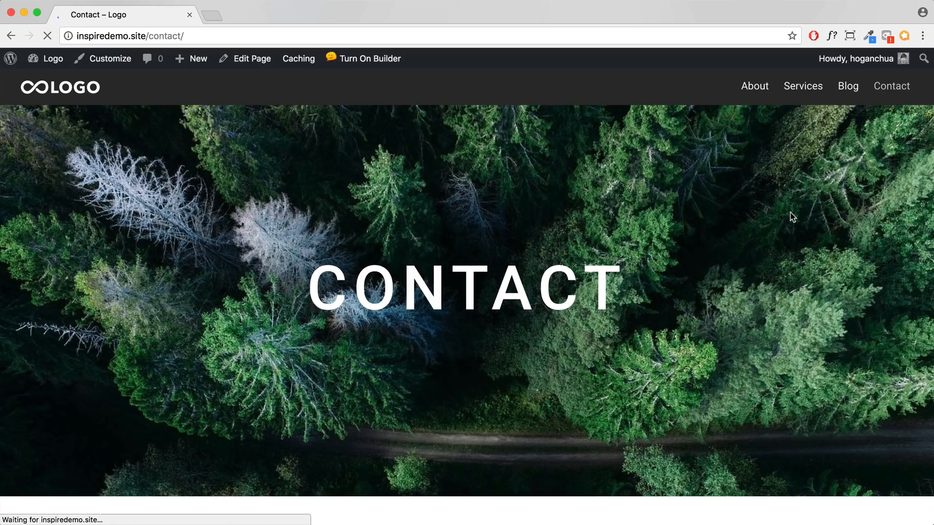
{"action": "scroll", "coordinate": [790, 212], "scroll_direction": "down", "scroll_amount": 20}
{"action": "scroll", "coordinate": [789, 213], "scroll_direction": "up", "scroll_amount": 3}
{"action": "scroll", "coordinate": [667, 236], "scroll_direction": "up", "scroll_amount": 3}
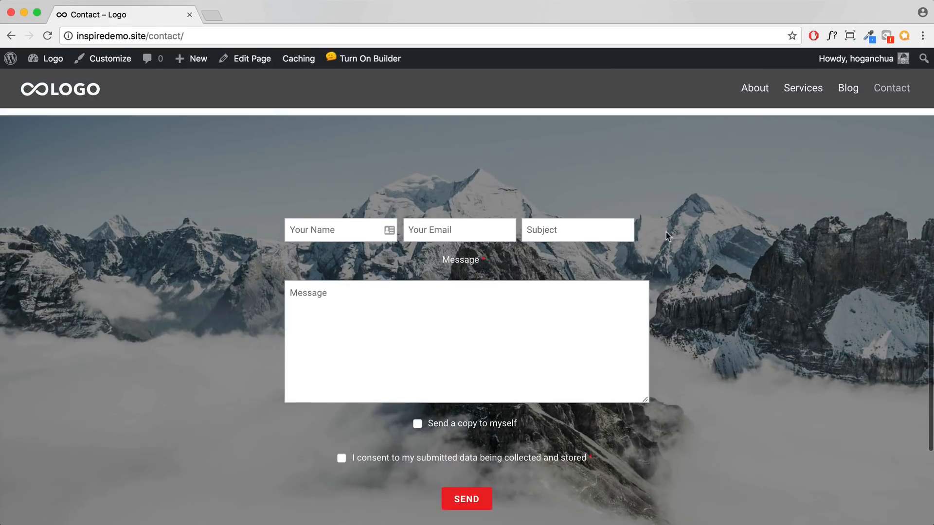
{"action": "left_click", "coordinate": [474, 232]}
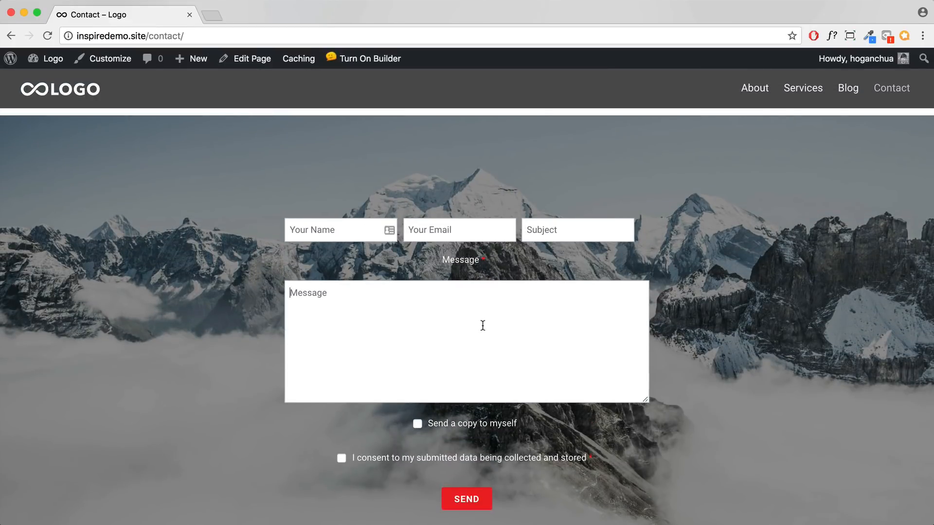
{"action": "scroll", "coordinate": [496, 383], "scroll_direction": "down", "scroll_amount": 1}
{"action": "left_click", "coordinate": [417, 395]}
{"action": "left_click", "coordinate": [342, 429]}
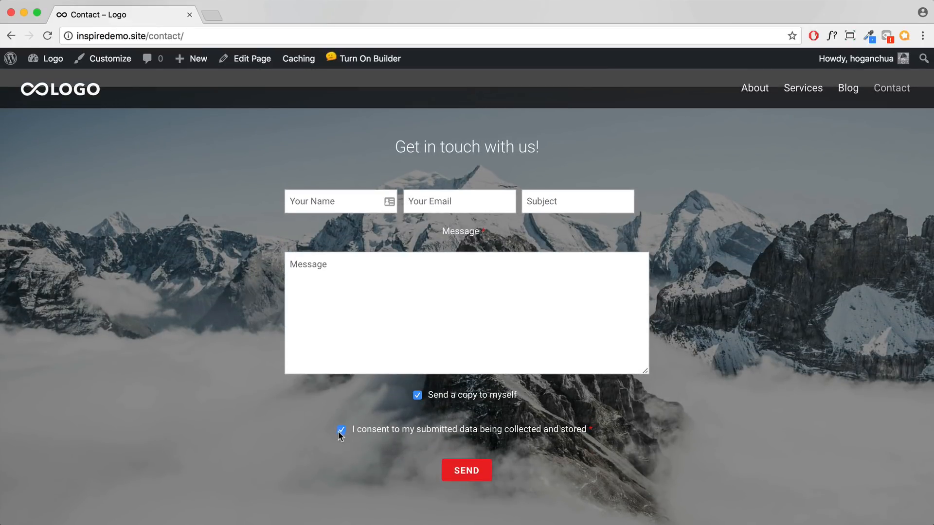
{"action": "scroll", "coordinate": [482, 306], "scroll_direction": "up", "scroll_amount": 1}
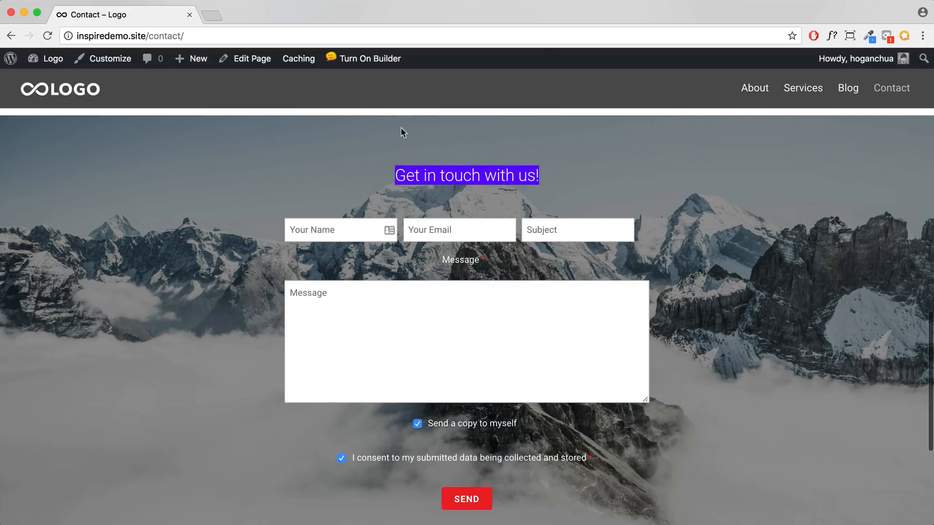
{"action": "left_click", "coordinate": [376, 65]}
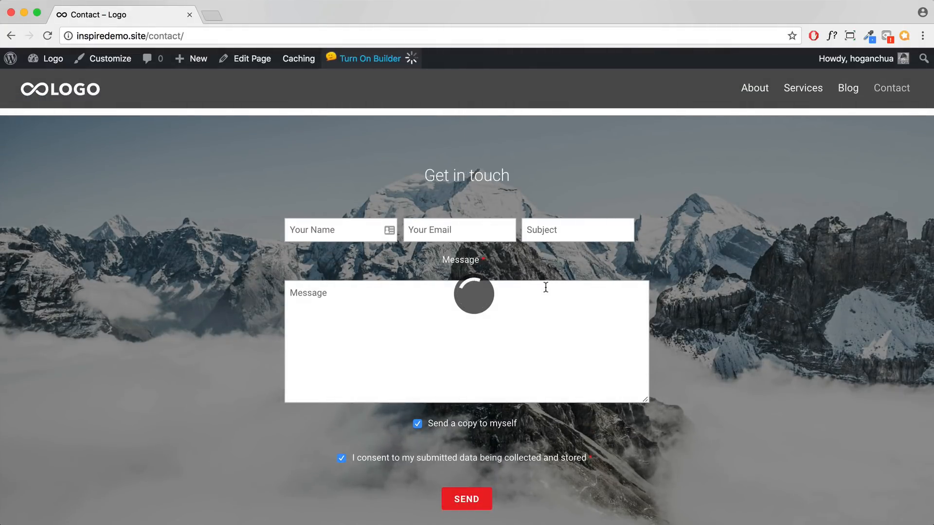
{"action": "scroll", "coordinate": [545, 288], "scroll_direction": "up", "scroll_amount": 2}
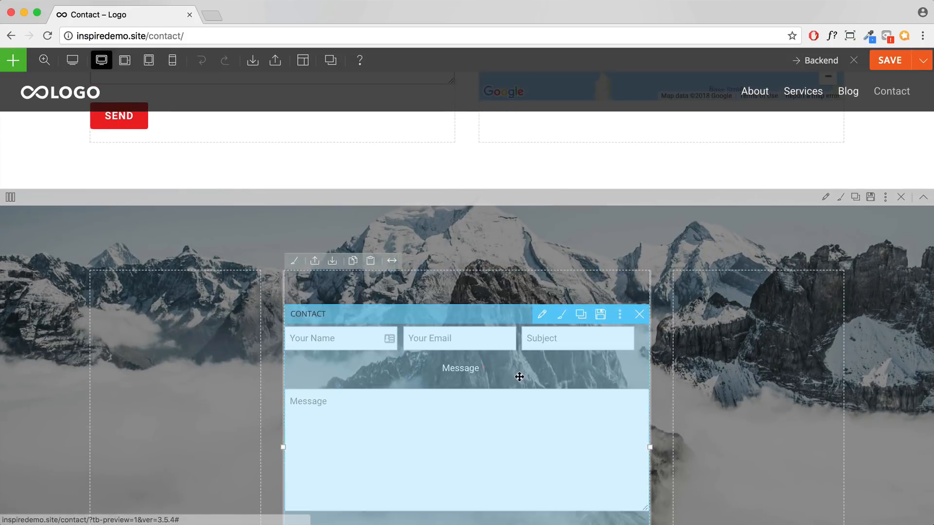
{"action": "scroll", "coordinate": [528, 287], "scroll_direction": "down", "scroll_amount": 3}
Step: Add a new contact form field named 'Preferred Time' and set its type to Radio
{"action": "double_click", "coordinate": [506, 265]}
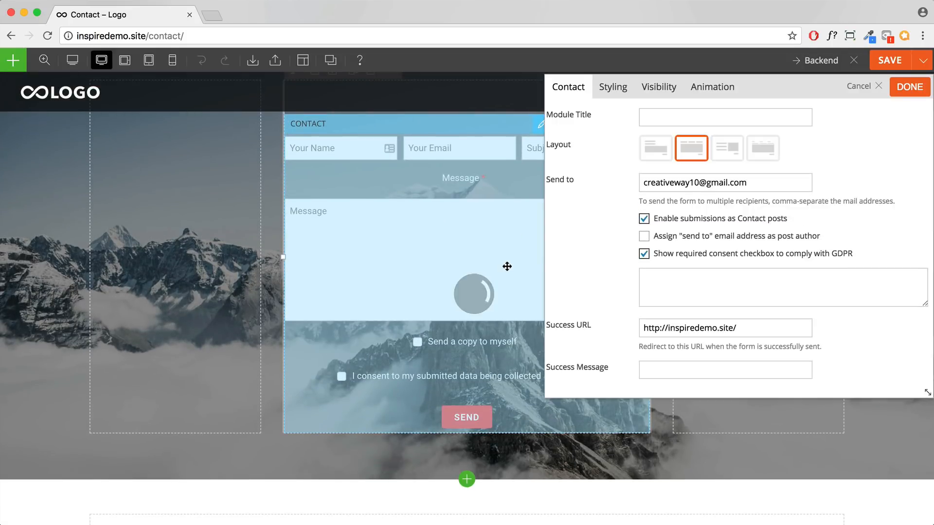
{"action": "scroll", "coordinate": [759, 271], "scroll_direction": "down", "scroll_amount": 10}
{"action": "scroll", "coordinate": [657, 228], "scroll_direction": "up", "scroll_amount": 2}
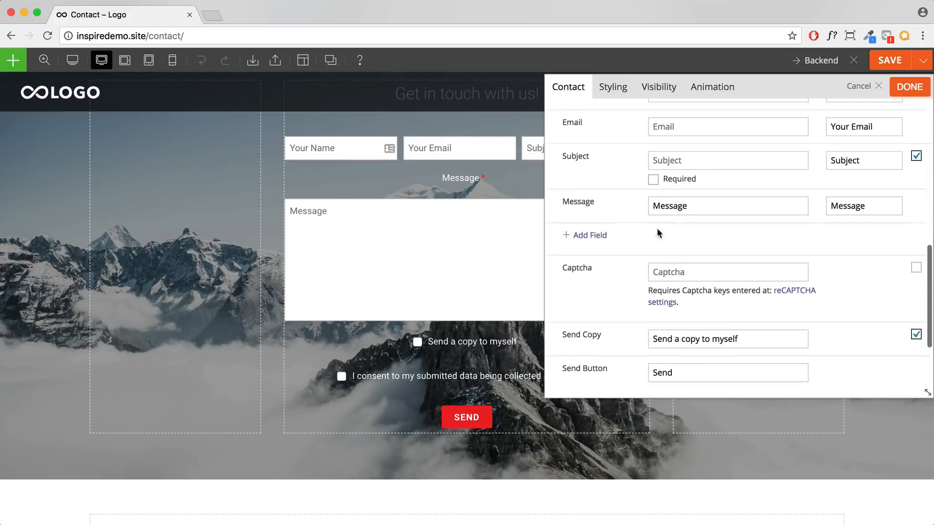
{"action": "left_click", "coordinate": [588, 248]}
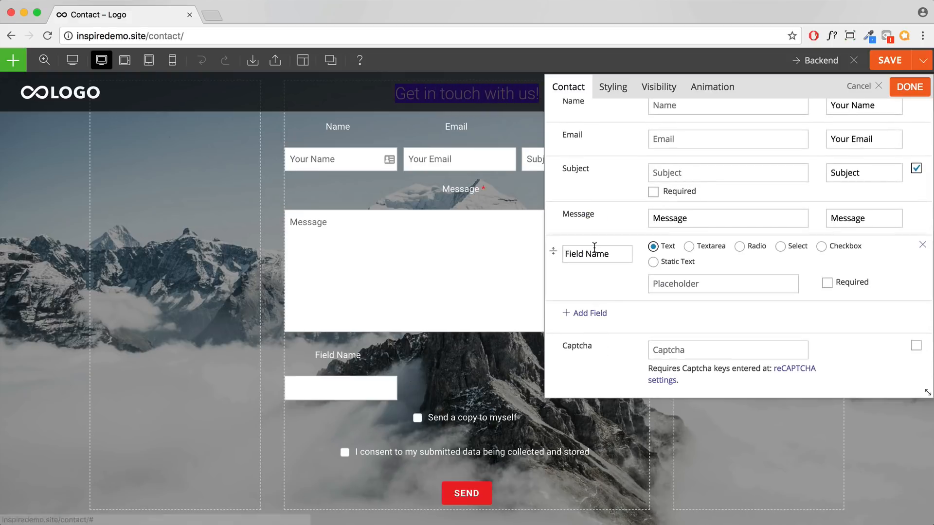
{"action": "left_click_drag", "start_coordinate": [619, 255], "coordinate": [562, 252]}
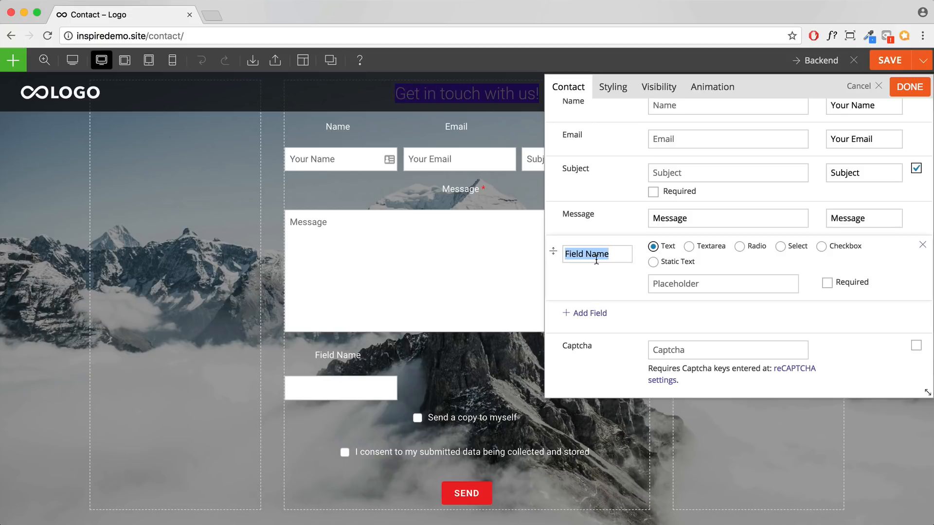
{"action": "type", "text": "Pref"}
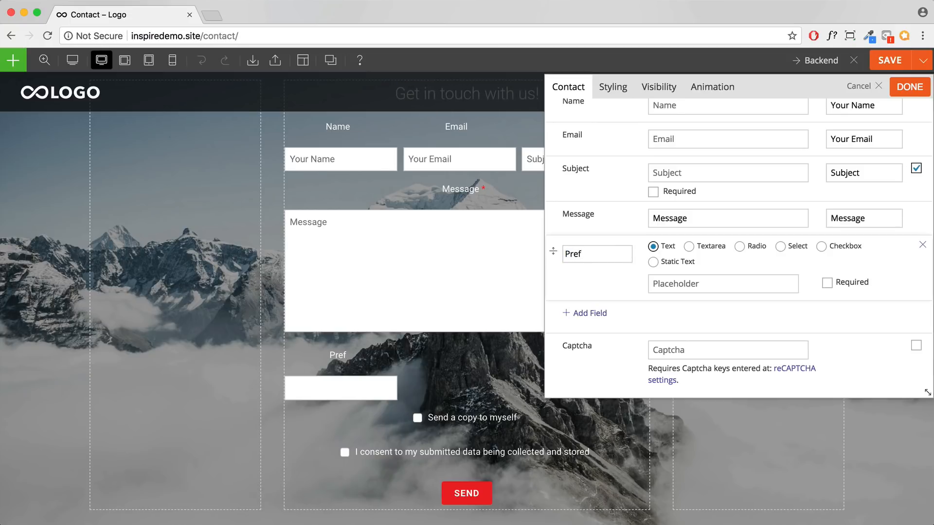
{"action": "type", "text": "fered "}
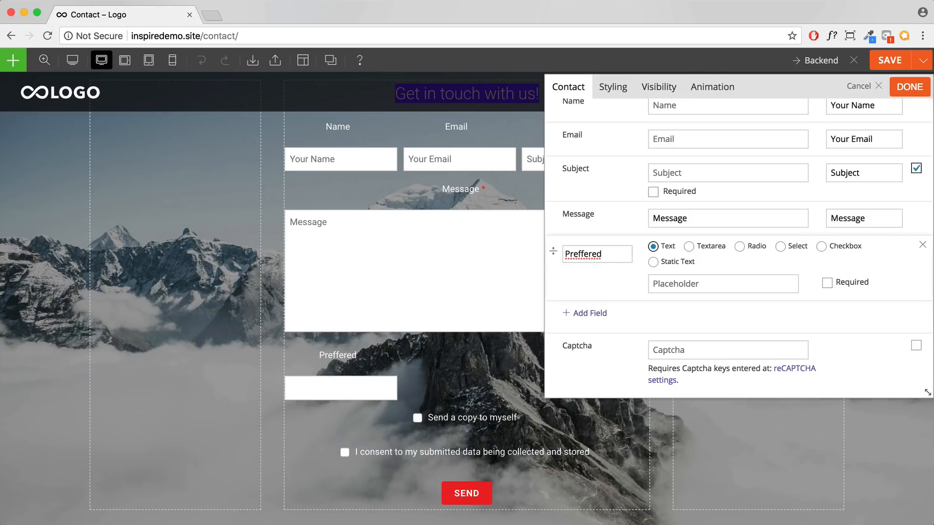
{"action": "type", "text": "Time"}
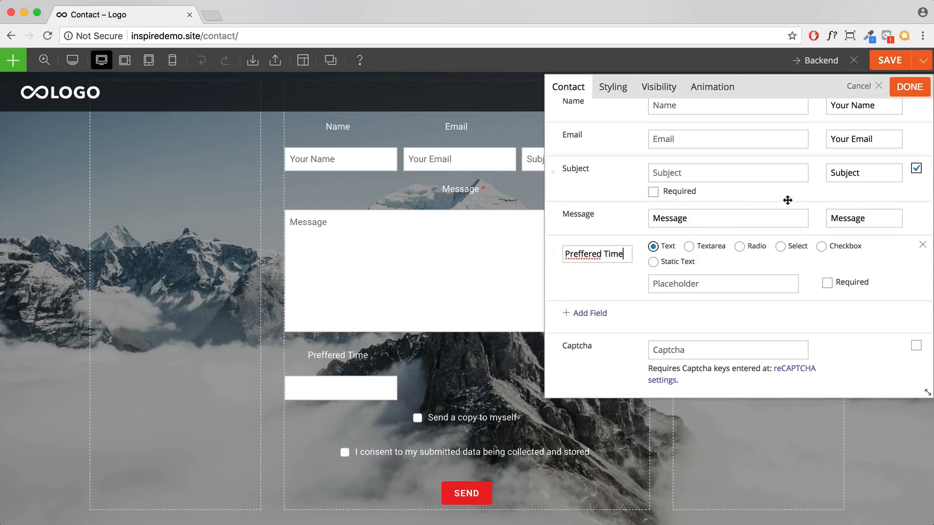
{"action": "right_click", "coordinate": [582, 258]}
{"action": "left_click", "coordinate": [612, 261]}
{"action": "left_click", "coordinate": [780, 247]}
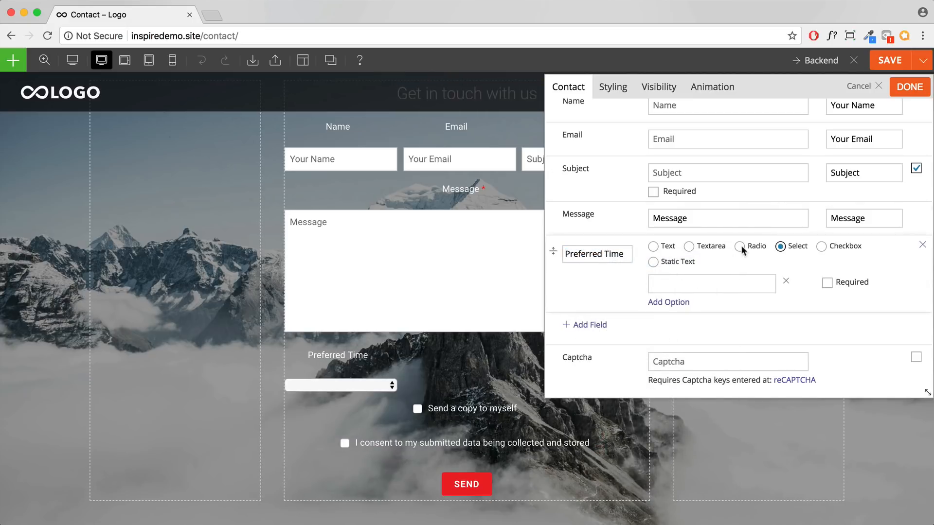
{"action": "left_click", "coordinate": [741, 247]}
Step: Give Preferred Time the options 9am-10am, 1pm-3pm and 8pm-9pm, and mark it required
{"action": "left_click", "coordinate": [689, 283]}
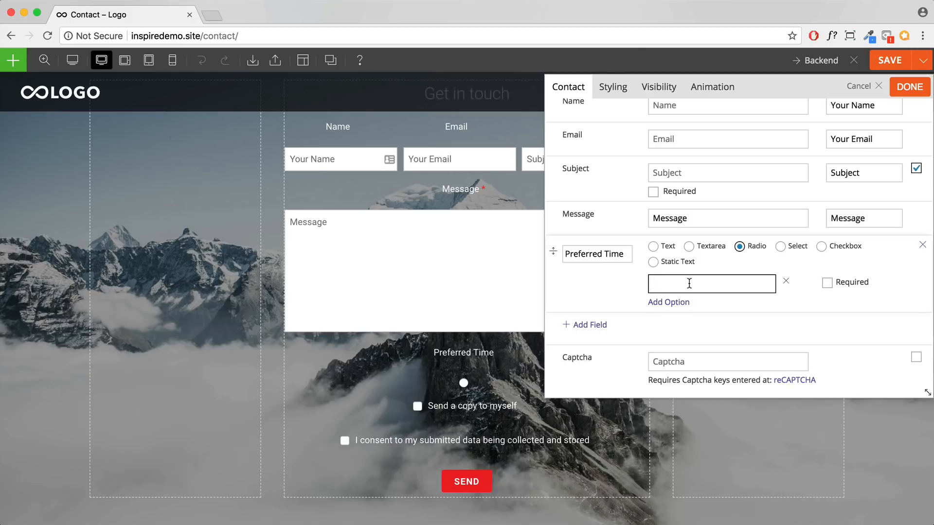
{"action": "type", "text": "9am-10am"}
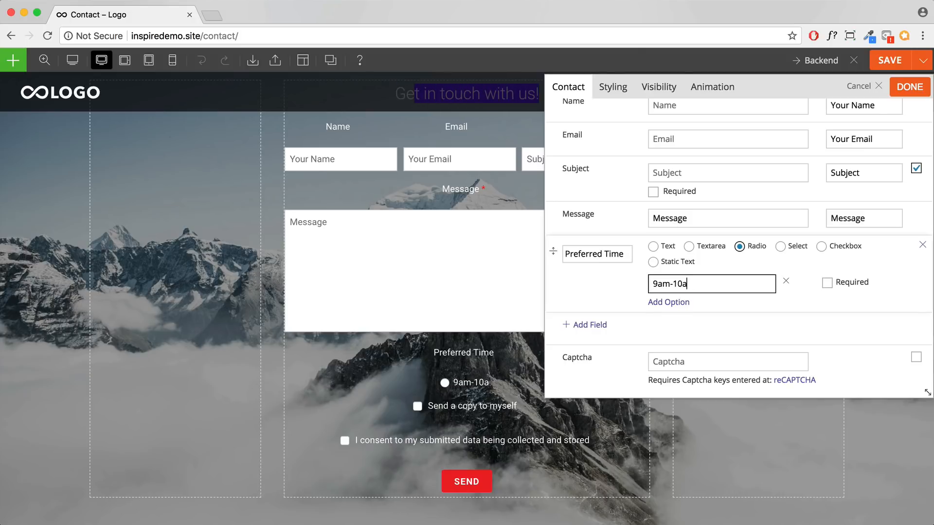
{"action": "left_click", "coordinate": [677, 304]}
{"action": "left_click", "coordinate": [686, 310]}
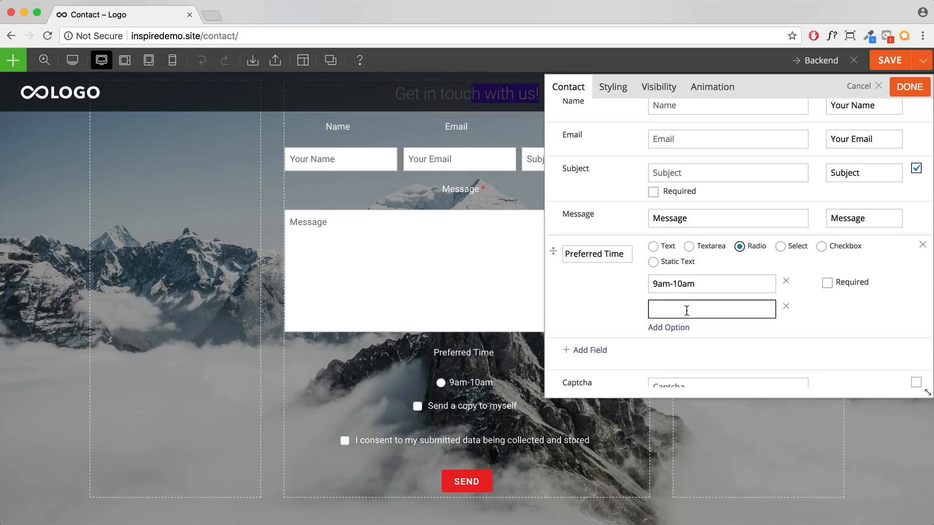
{"action": "type", "text": "1"}
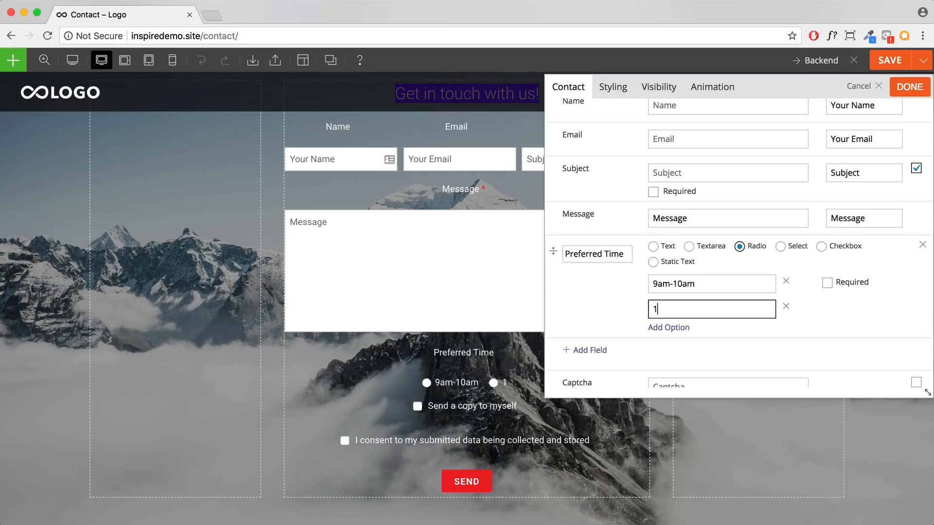
{"action": "type", "text": "-3pm"}
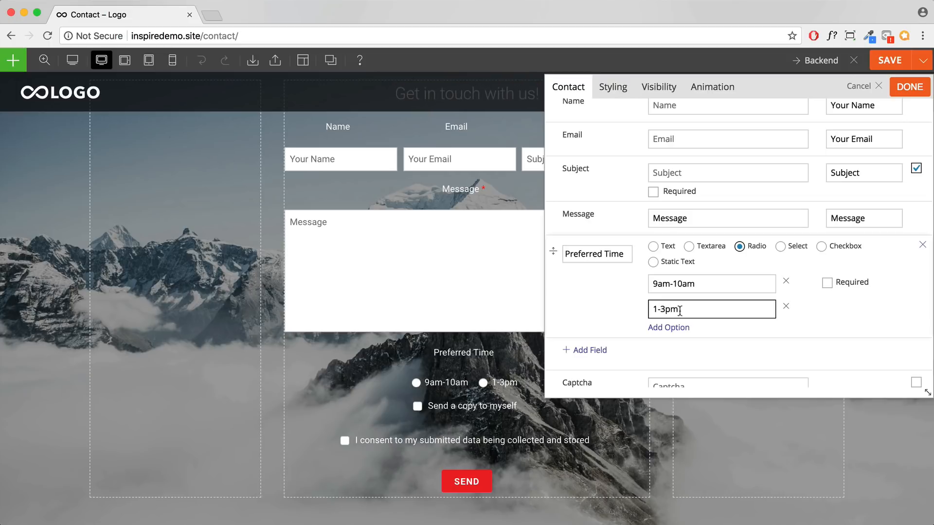
{"action": "left_click", "coordinate": [657, 309]}
{"action": "type", "text": "pm"}
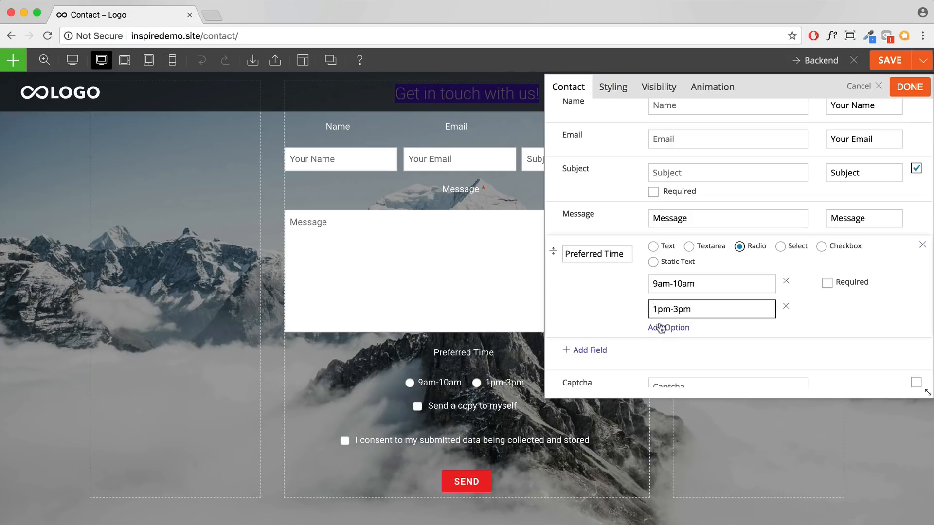
{"action": "left_click", "coordinate": [660, 328]}
{"action": "left_click", "coordinate": [677, 336]}
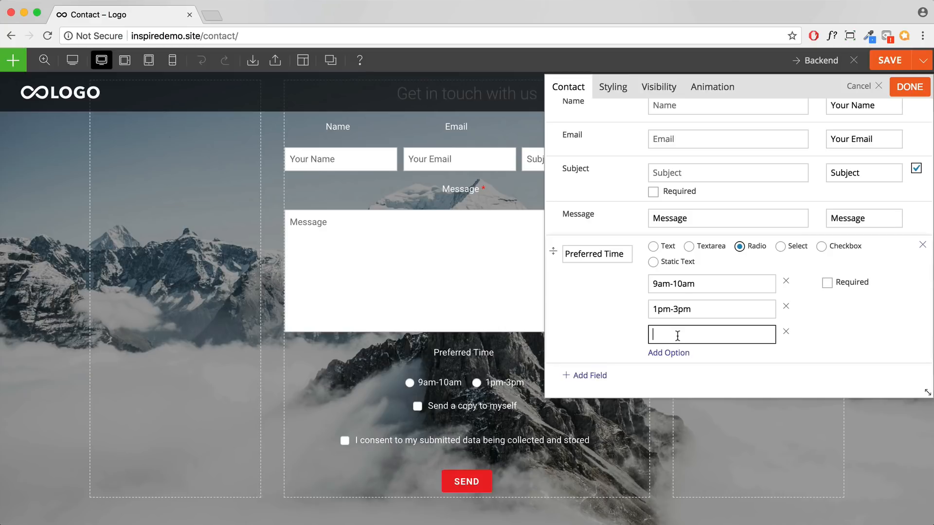
{"action": "type", "text": "8pm-9pm"}
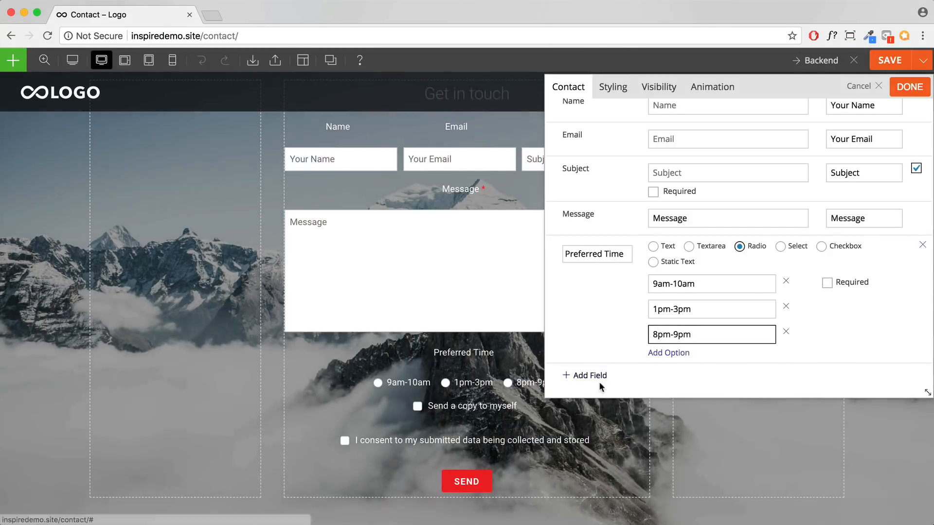
{"action": "scroll", "coordinate": [820, 318], "scroll_direction": "down", "scroll_amount": 3}
{"action": "left_click", "coordinate": [827, 229]}
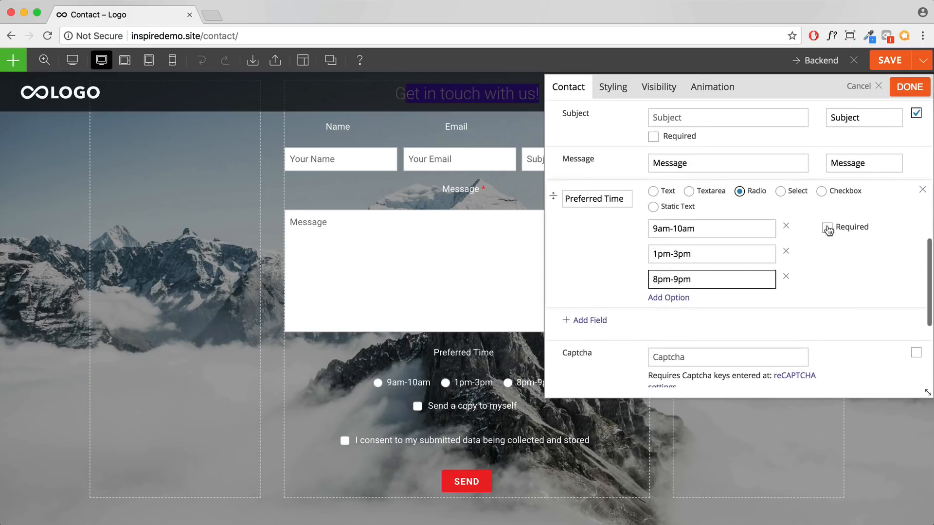
{"action": "scroll", "coordinate": [826, 241], "scroll_direction": "down", "scroll_amount": 4}
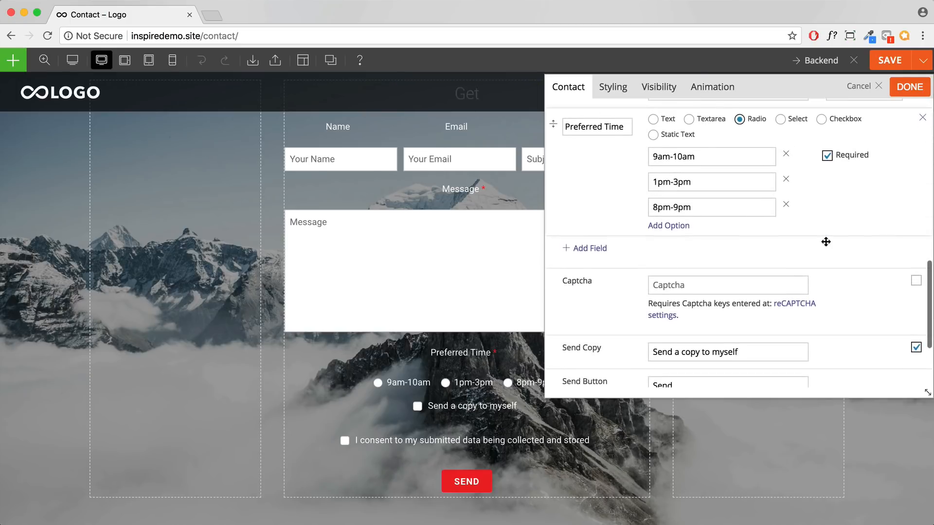
Step: Add a required Location field as a Select dropdown with options Melbourne and Sydney
{"action": "left_click", "coordinate": [587, 248]}
{"action": "type", "text": "Locations"}
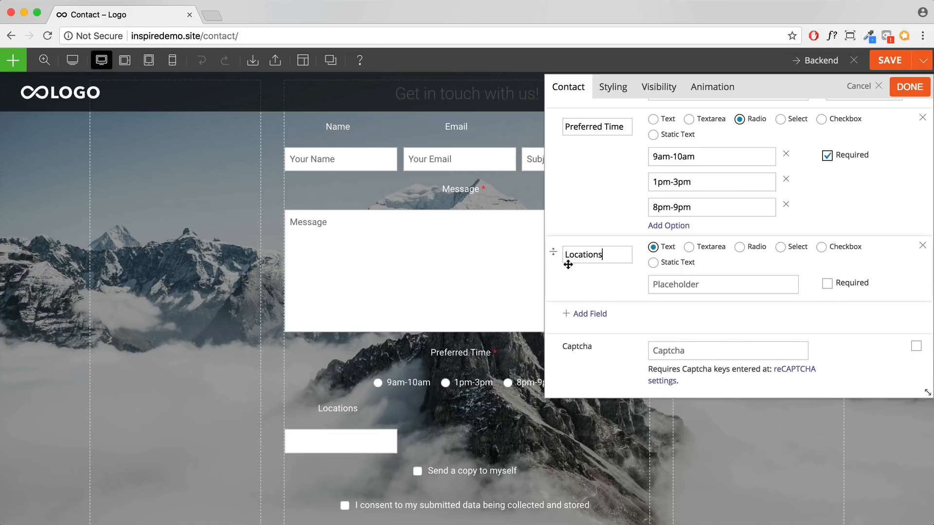
{"action": "left_click_drag", "start_coordinate": [568, 265], "coordinate": [735, 244]}
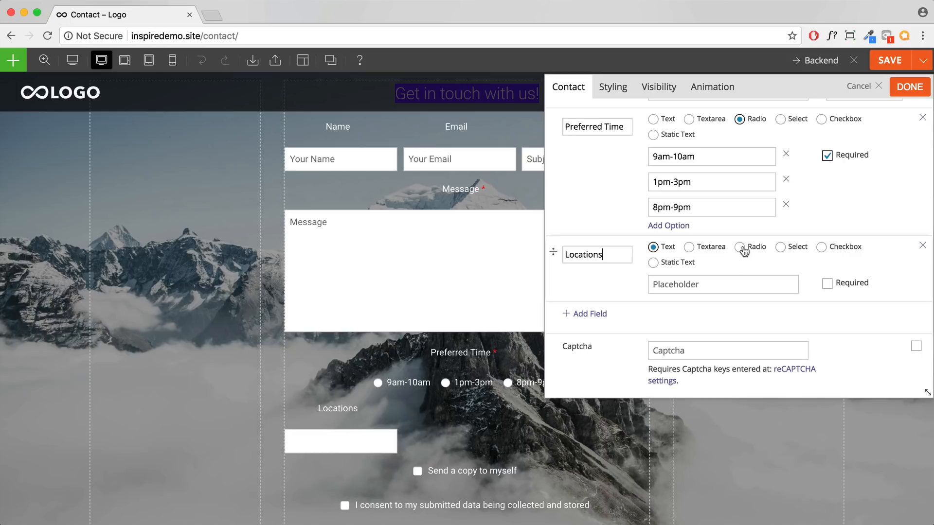
{"action": "left_click", "coordinate": [741, 249]}
{"action": "left_click", "coordinate": [780, 247]}
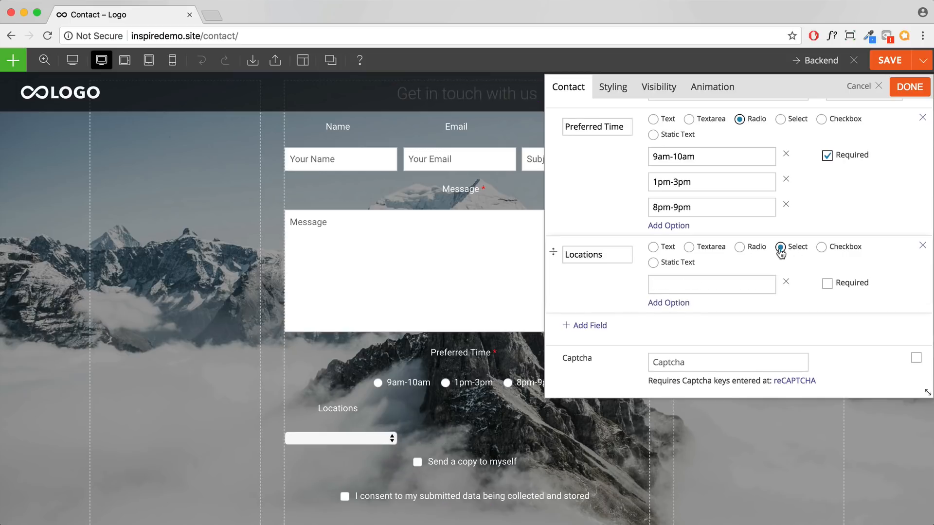
{"action": "left_click", "coordinate": [699, 286]}
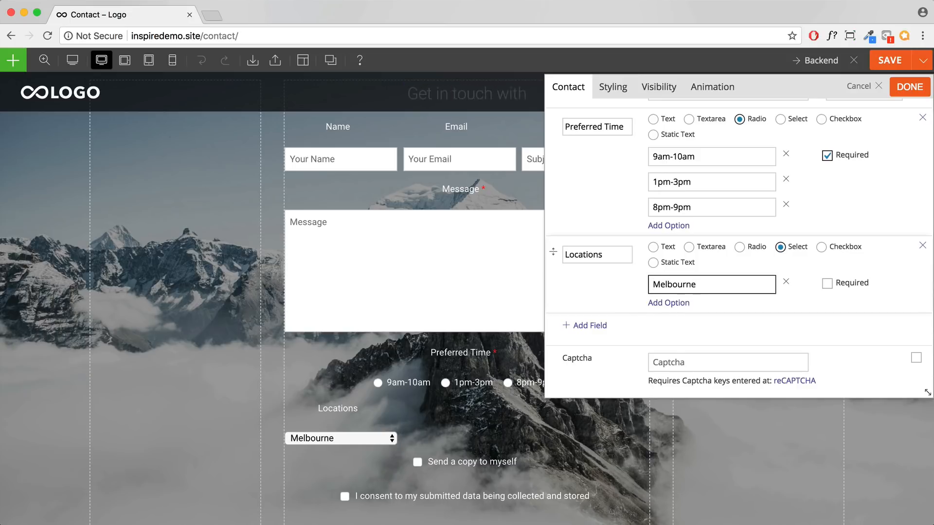
{"action": "left_click", "coordinate": [677, 303]}
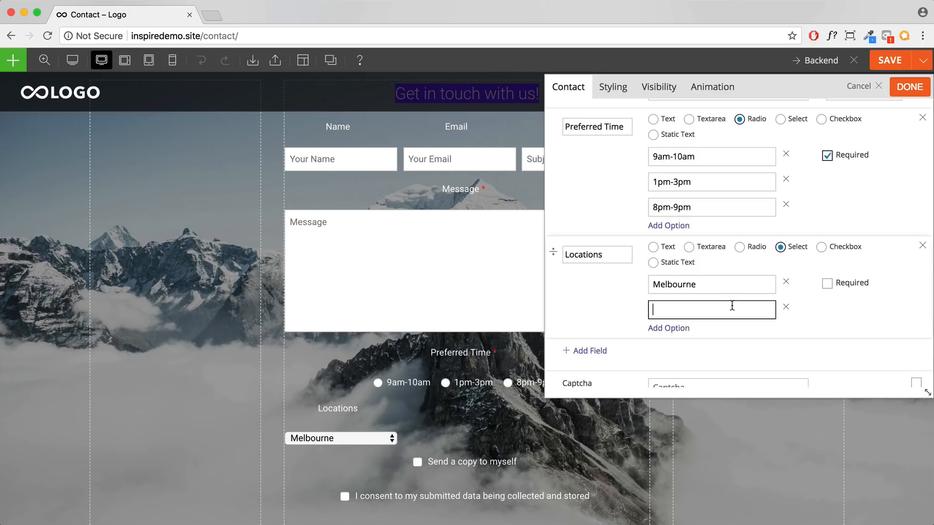
{"action": "left_click", "coordinate": [827, 284]}
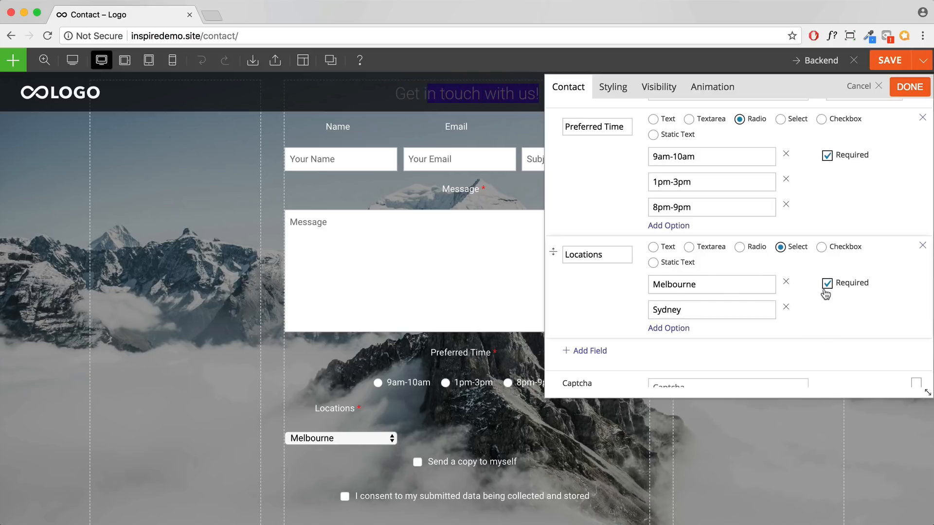
{"action": "scroll", "coordinate": [811, 299], "scroll_direction": "down", "scroll_amount": 5}
{"action": "scroll", "coordinate": [704, 208], "scroll_direction": "up", "scroll_amount": 8}
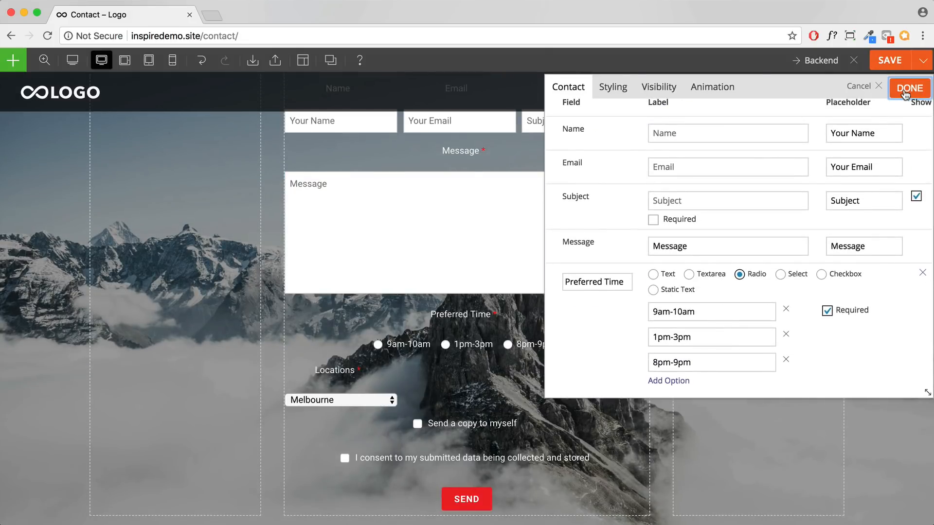
Step: Close the form settings and drag the Contact module into the right column
{"action": "left_click", "coordinate": [909, 87]}
{"action": "scroll", "coordinate": [519, 279], "scroll_direction": "up", "scroll_amount": 4}
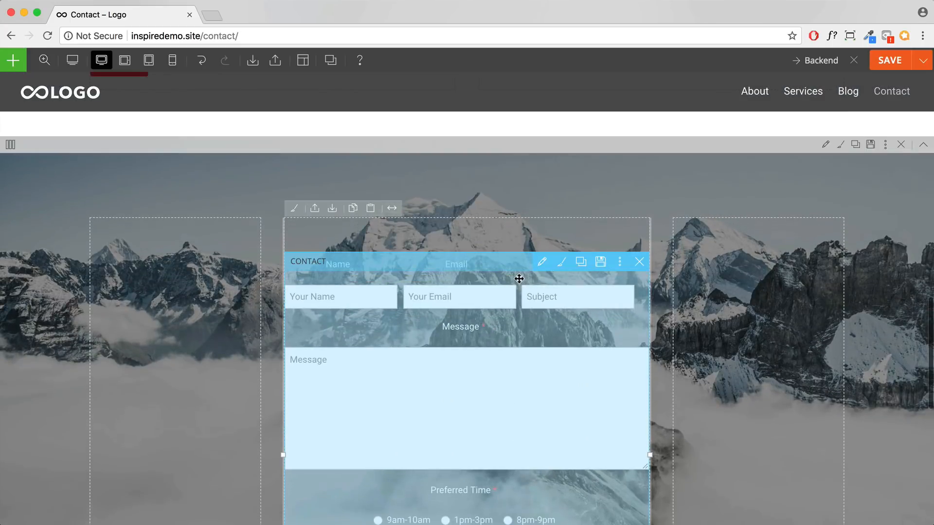
{"action": "scroll", "coordinate": [519, 279], "scroll_direction": "down", "scroll_amount": 2}
{"action": "scroll", "coordinate": [495, 283], "scroll_direction": "down", "scroll_amount": 3}
{"action": "scroll", "coordinate": [467, 346], "scroll_direction": "up", "scroll_amount": 3}
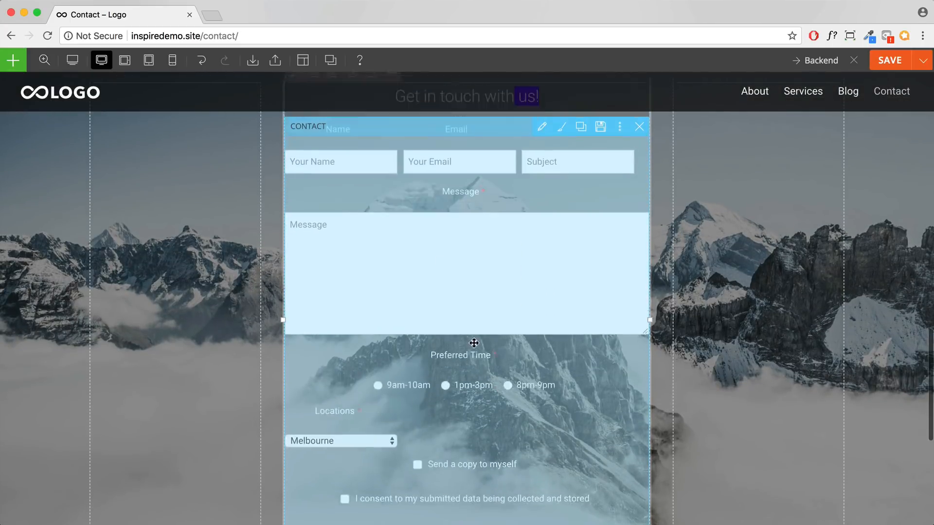
{"action": "scroll", "coordinate": [466, 359], "scroll_direction": "up", "scroll_amount": 1}
{"action": "left_click_drag", "start_coordinate": [459, 290], "coordinate": [700, 246]}
{"action": "scroll", "coordinate": [718, 278], "scroll_direction": "down", "scroll_amount": 4}
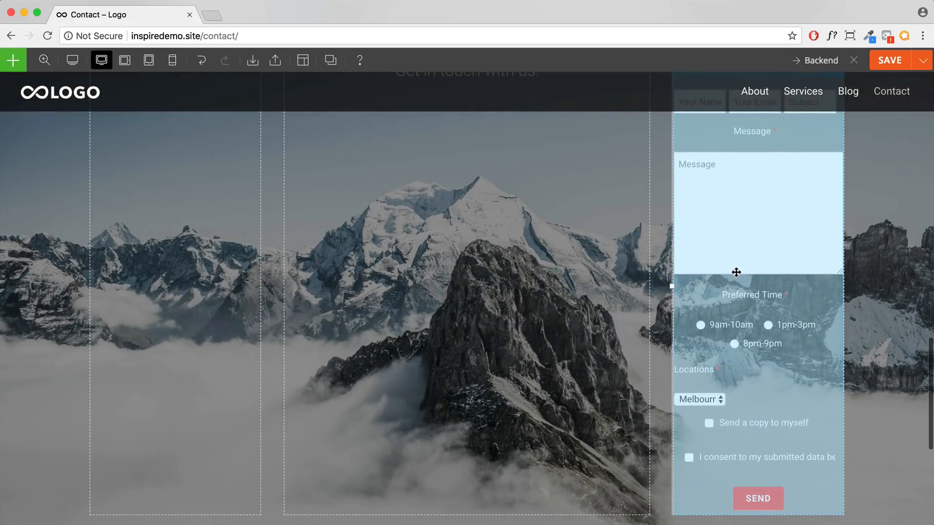
{"action": "scroll", "coordinate": [724, 265], "scroll_direction": "down", "scroll_amount": 10}
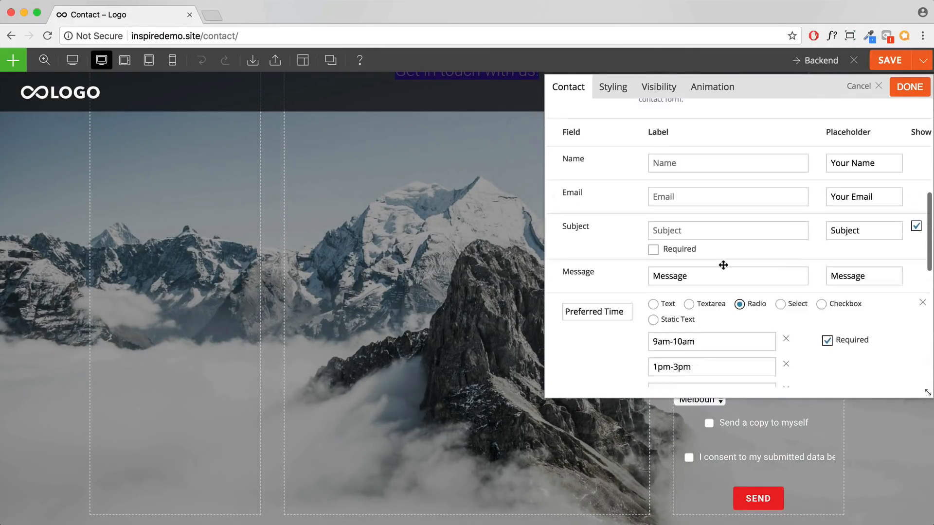
{"action": "scroll", "coordinate": [723, 265], "scroll_direction": "up", "scroll_amount": 10}
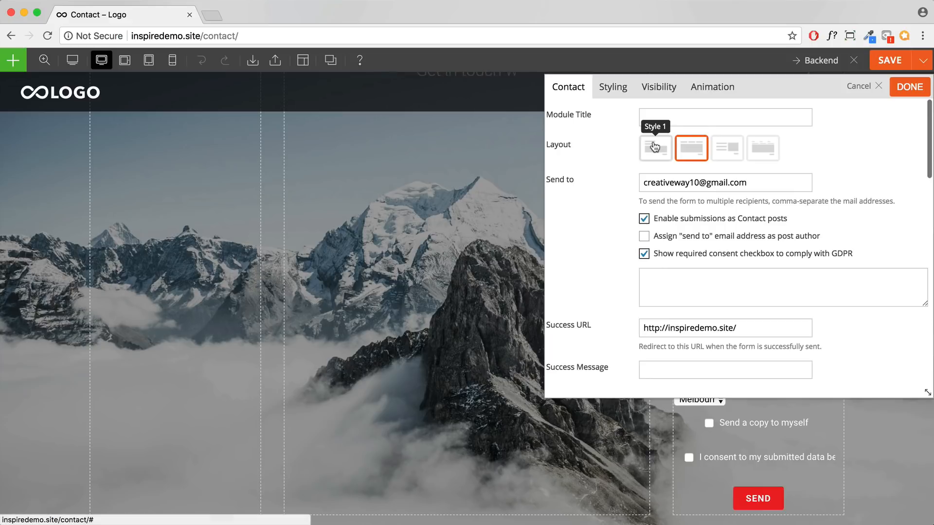
Step: Apply Layout Style 1 to the contact form, with labels above fields, and close its settings
{"action": "left_click", "coordinate": [672, 139]}
{"action": "left_click_drag", "start_coordinate": [766, 90], "coordinate": [396, 96]}
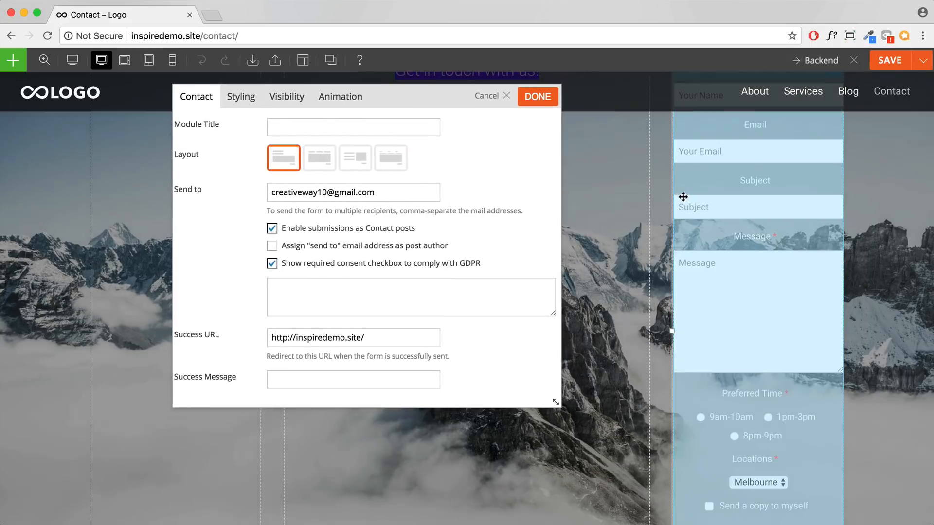
{"action": "scroll", "coordinate": [845, 221], "scroll_direction": "down", "scroll_amount": 5}
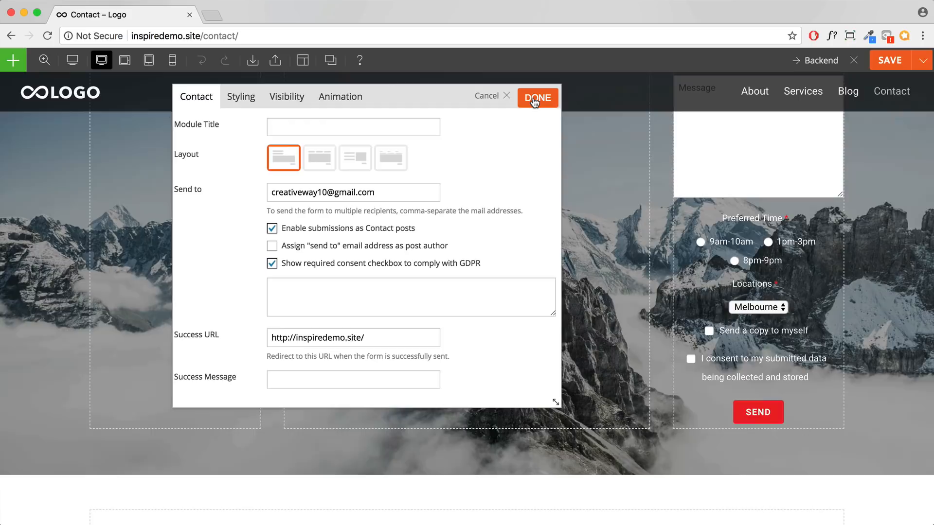
{"action": "left_click", "coordinate": [537, 96]}
{"action": "scroll", "coordinate": [849, 224], "scroll_direction": "up", "scroll_amount": 4}
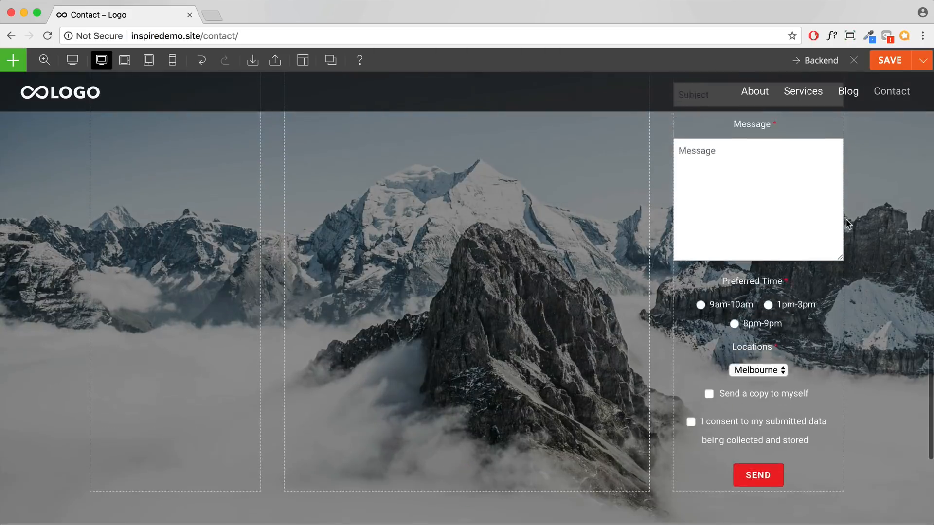
{"action": "scroll", "coordinate": [846, 222], "scroll_direction": "up", "scroll_amount": 2}
{"action": "scroll", "coordinate": [846, 223], "scroll_direction": "down", "scroll_amount": 5}
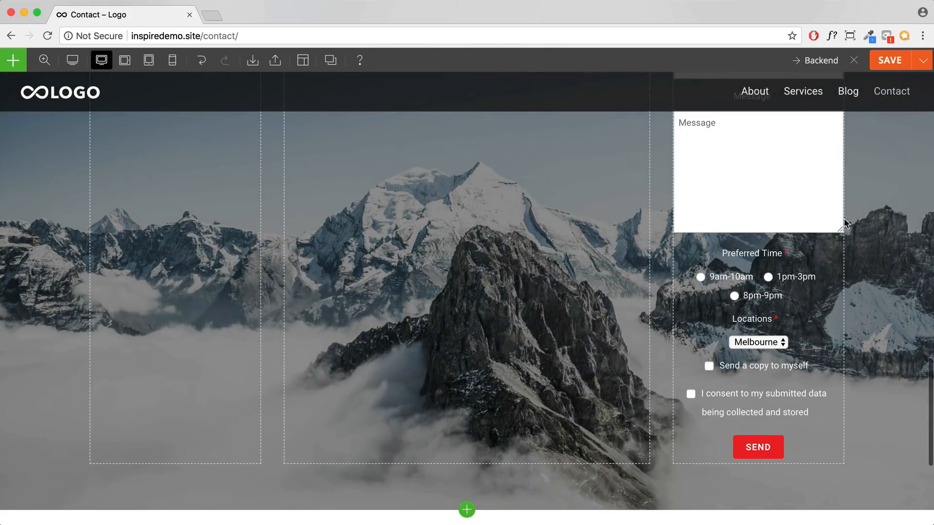
{"action": "scroll", "coordinate": [845, 223], "scroll_direction": "up", "scroll_amount": 4}
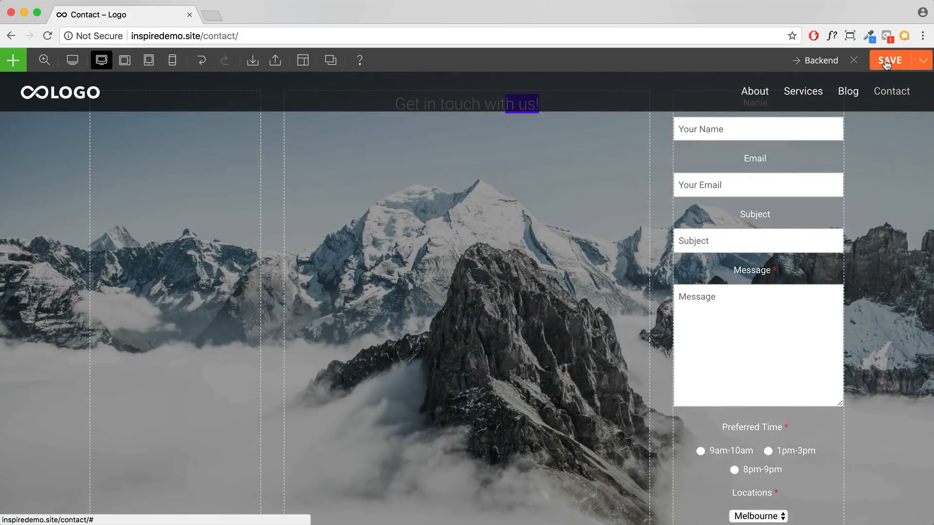
Step: Save the Contact page from the builder toolbar
{"action": "left_click", "coordinate": [890, 60]}
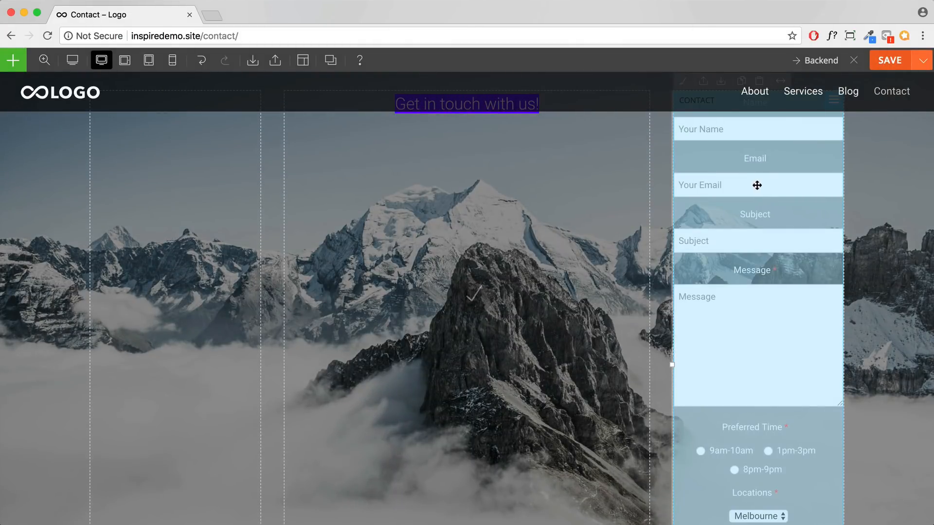
{"action": "scroll", "coordinate": [867, 328], "scroll_direction": "down", "scroll_amount": 3}
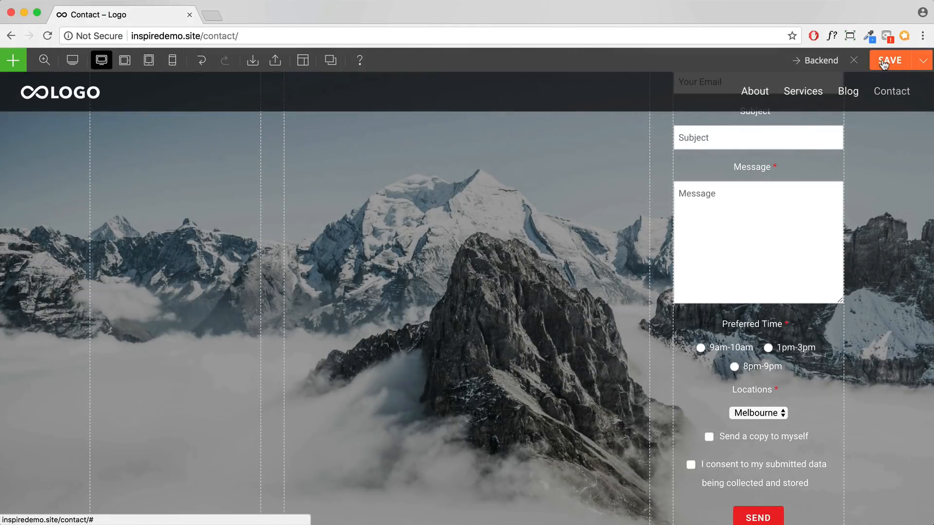
{"action": "left_click", "coordinate": [884, 64]}
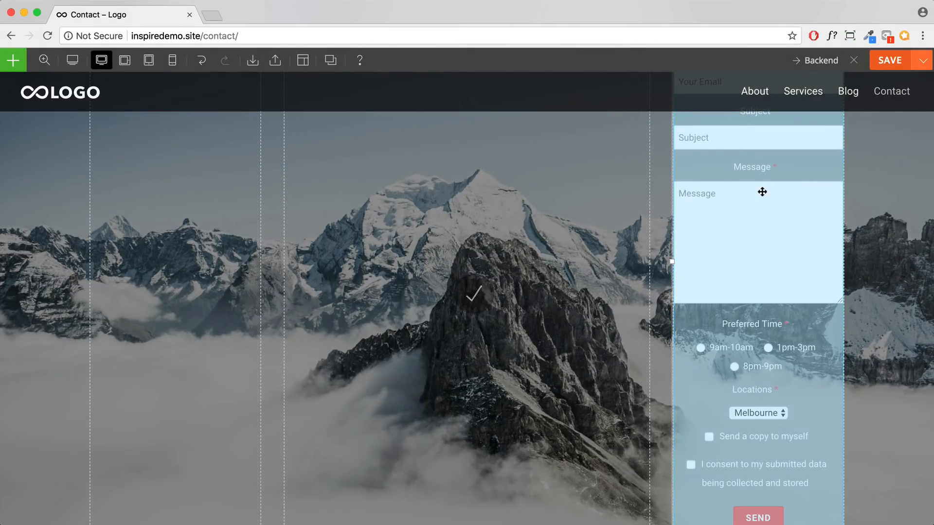
Step: Close the contact form settings and exit the builder to the live page
{"action": "double_click", "coordinate": [762, 192]}
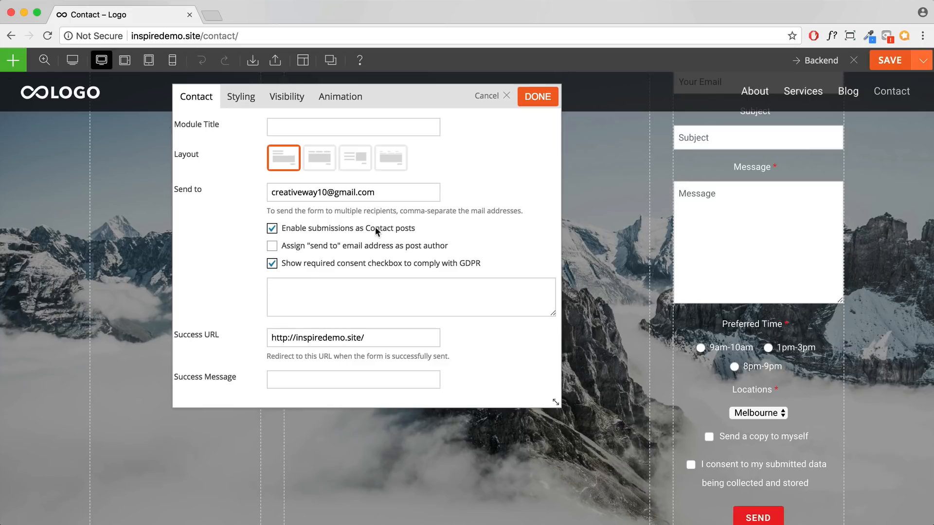
{"action": "left_click", "coordinate": [538, 97]}
{"action": "left_click", "coordinate": [855, 62]}
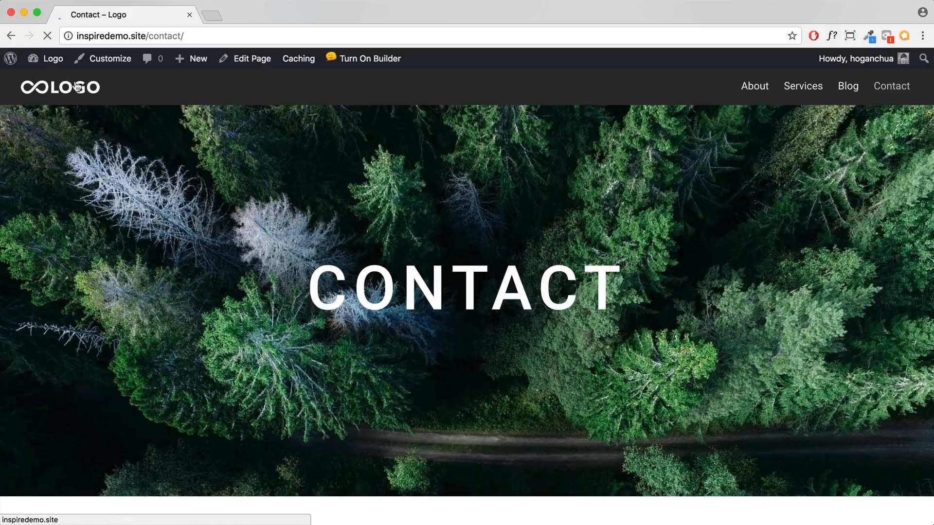
Step: Go to the WordPress dashboard and view the Builder Contact submissions list
{"action": "mouse_move", "coordinate": [43, 65]}
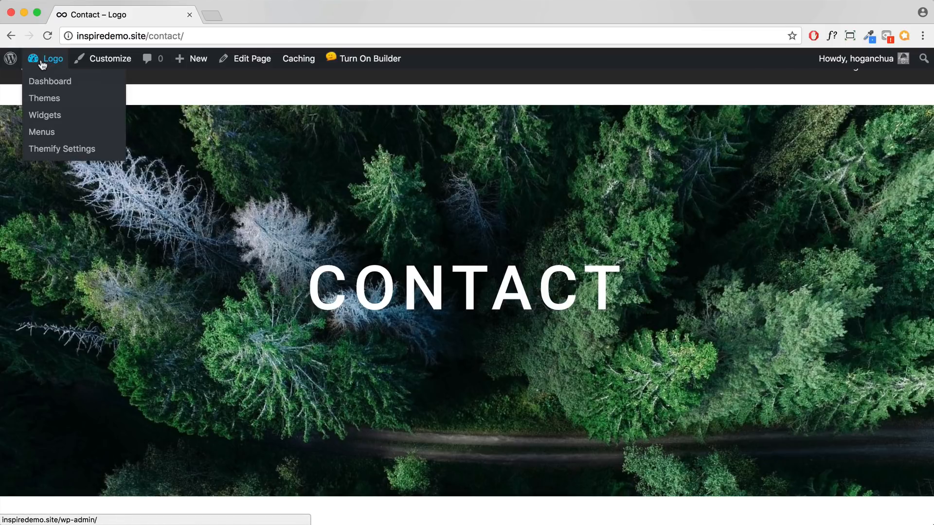
{"action": "left_click", "coordinate": [47, 82]}
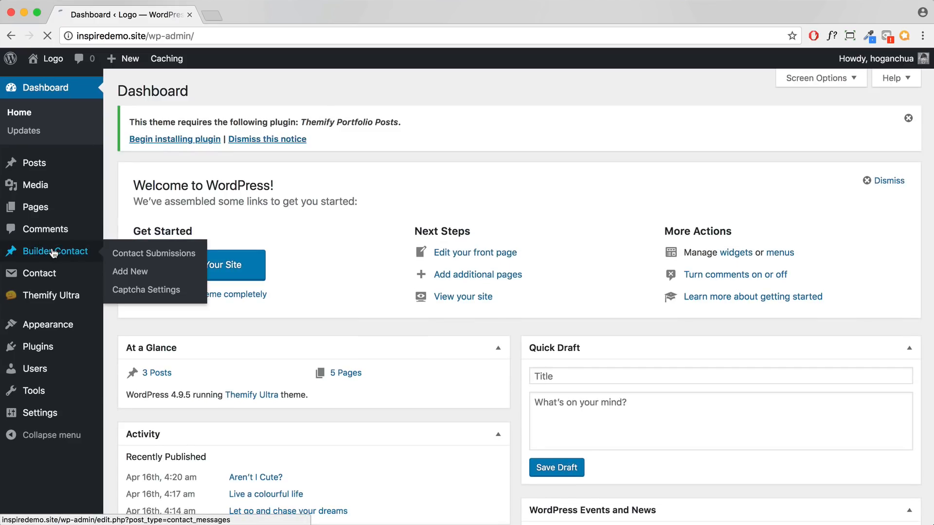
{"action": "left_click", "coordinate": [54, 253]}
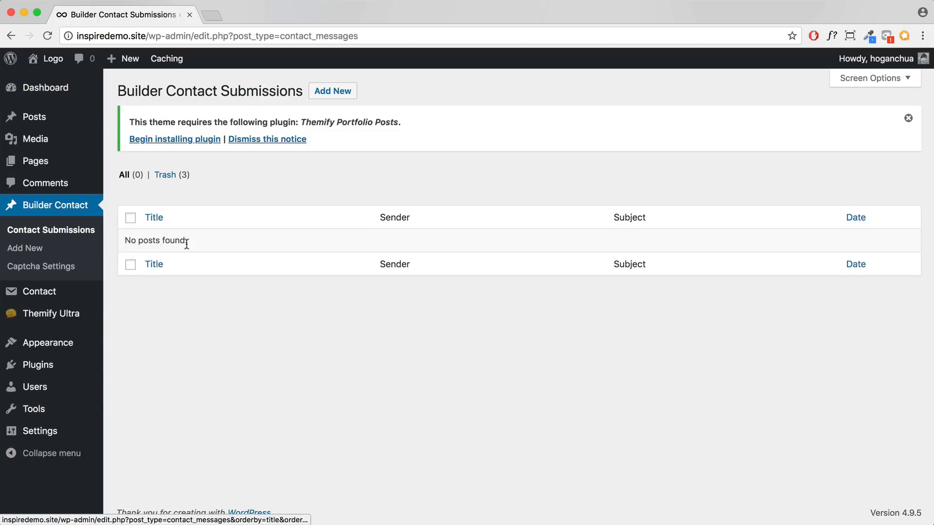